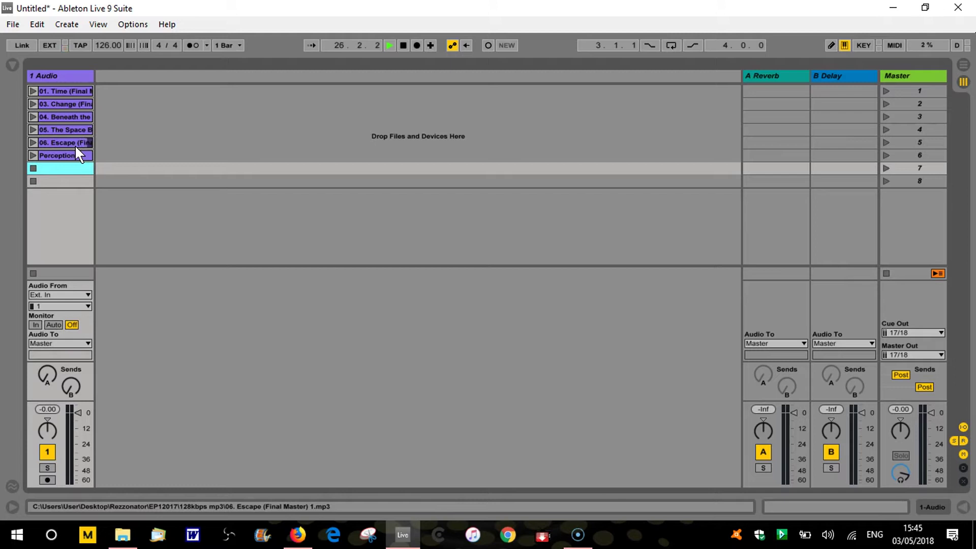
Step: Open the details of the 01. Time clip, show its Launch settings and check the available launch modes
double_click(63, 90)
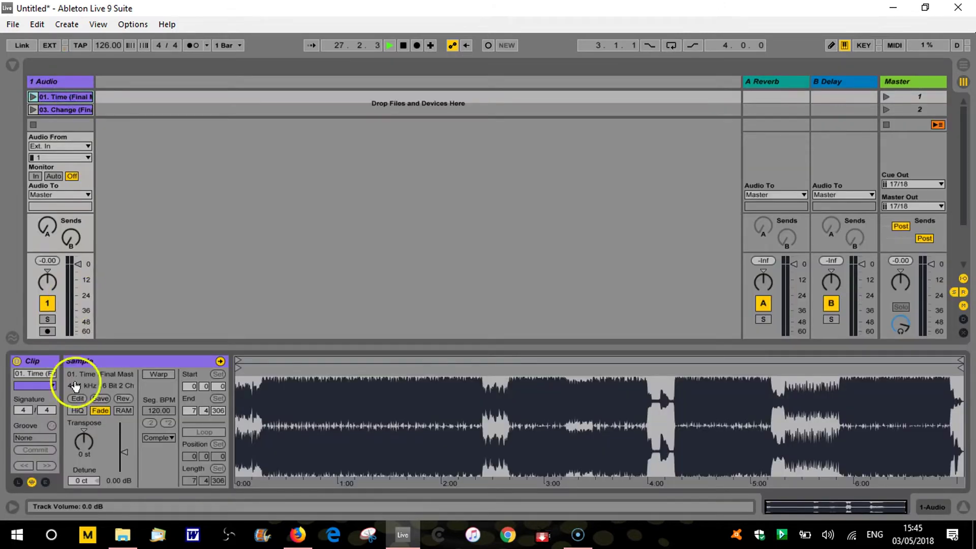
click(16, 481)
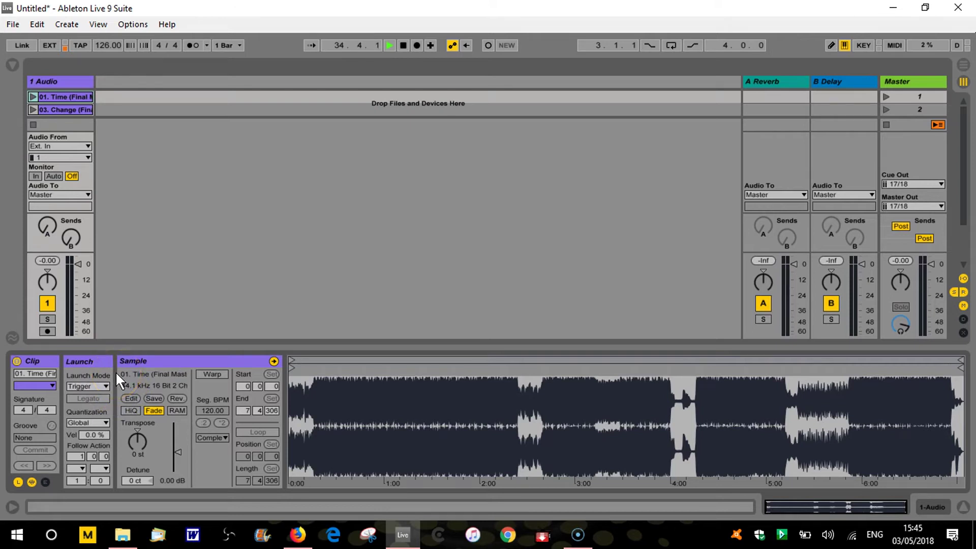
click(105, 386)
click(105, 386)
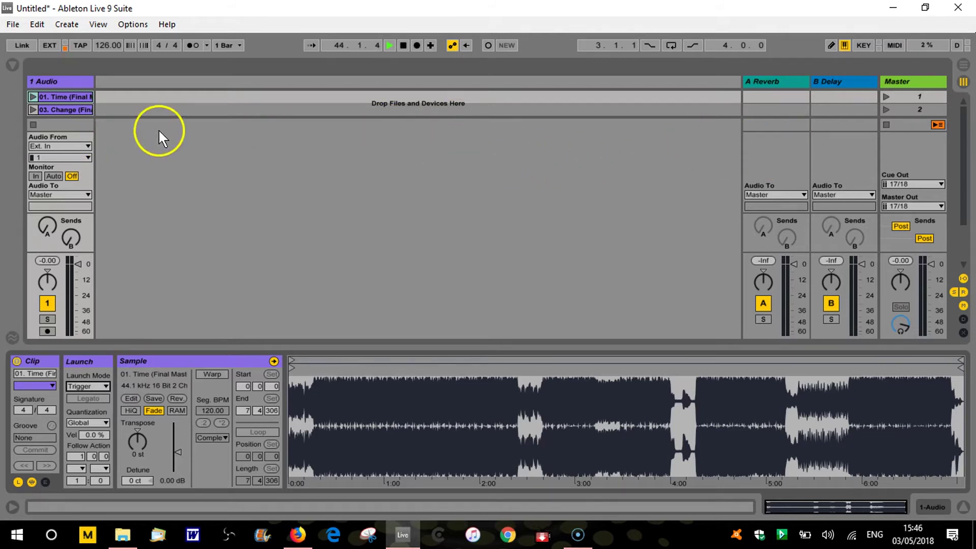
Step: Hide the In/Out section and check the computer-key assignment of the 01. Time clip slot
click(963, 279)
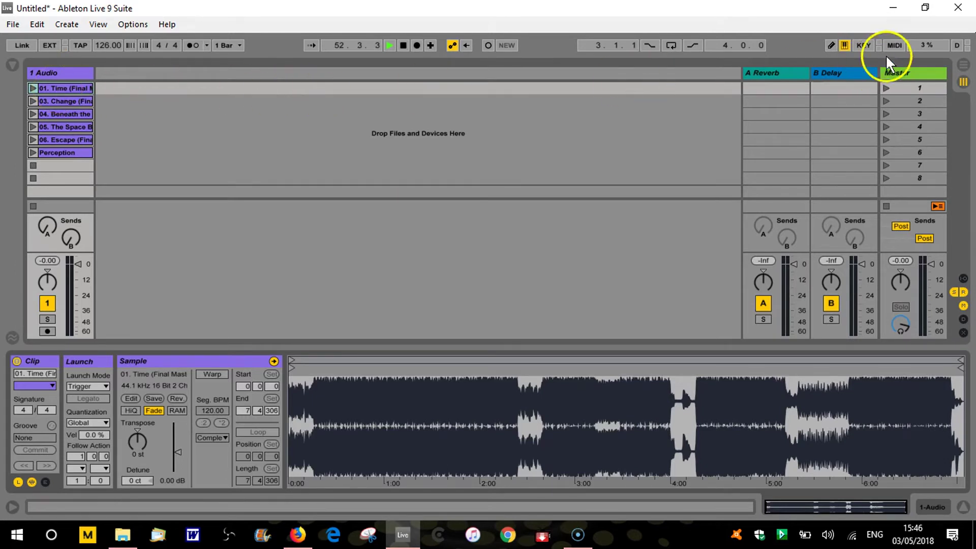
click(863, 45)
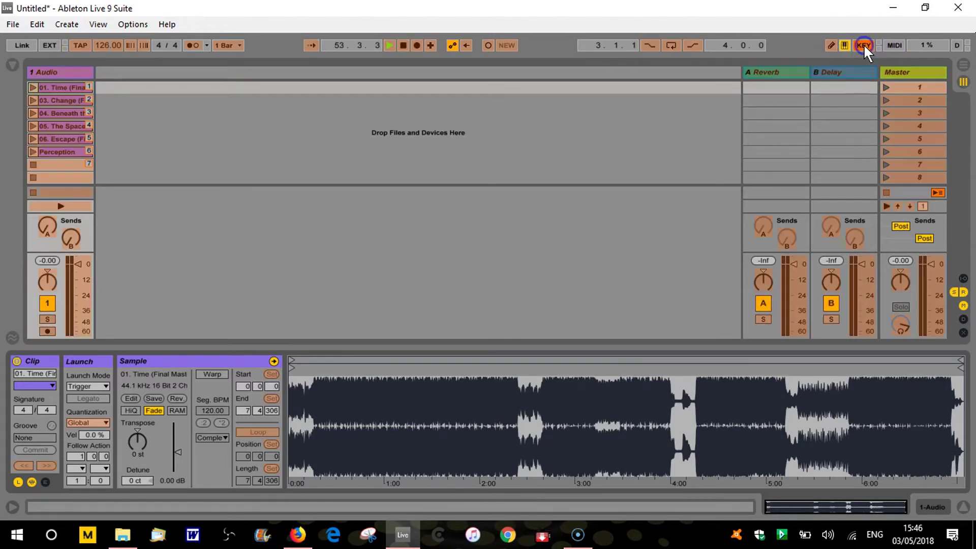
click(65, 87)
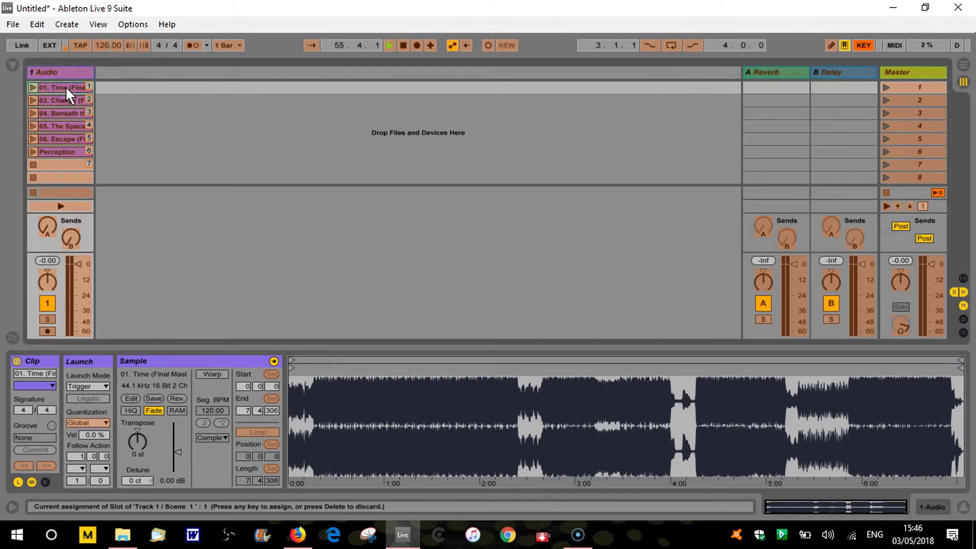
click(122, 90)
click(527, 92)
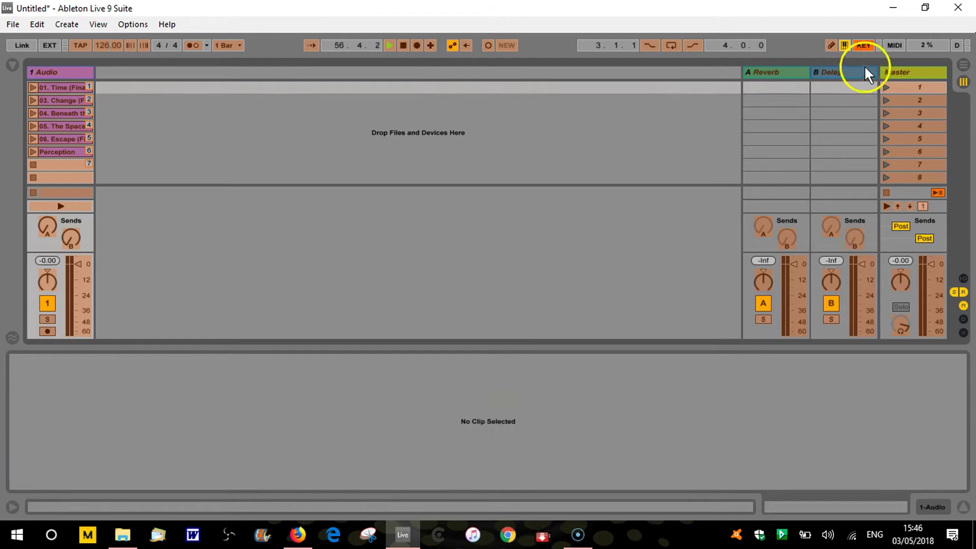
click(862, 46)
Step: Launch the 01. Time clip with its assigned key 1, and switch playback to the clip beginning 05. The Space
key(1)
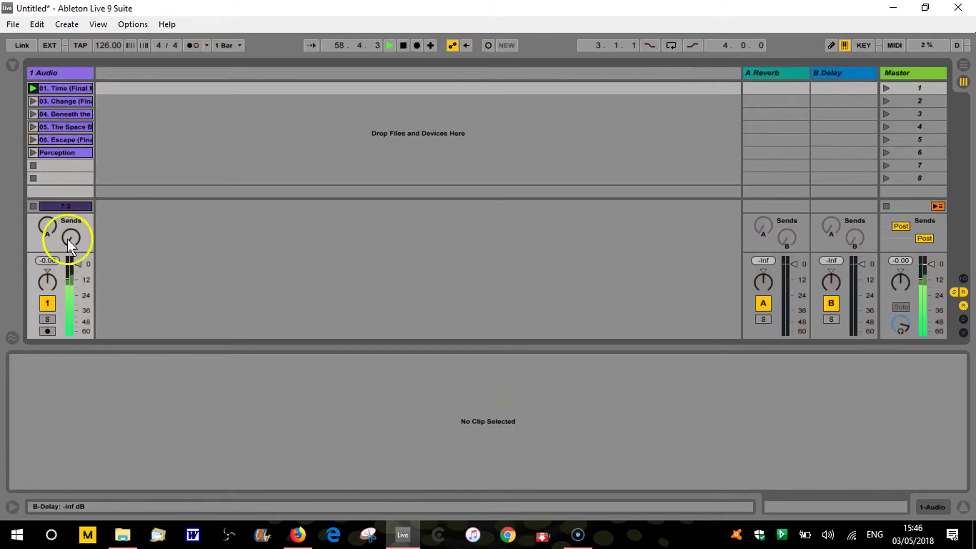
click(68, 86)
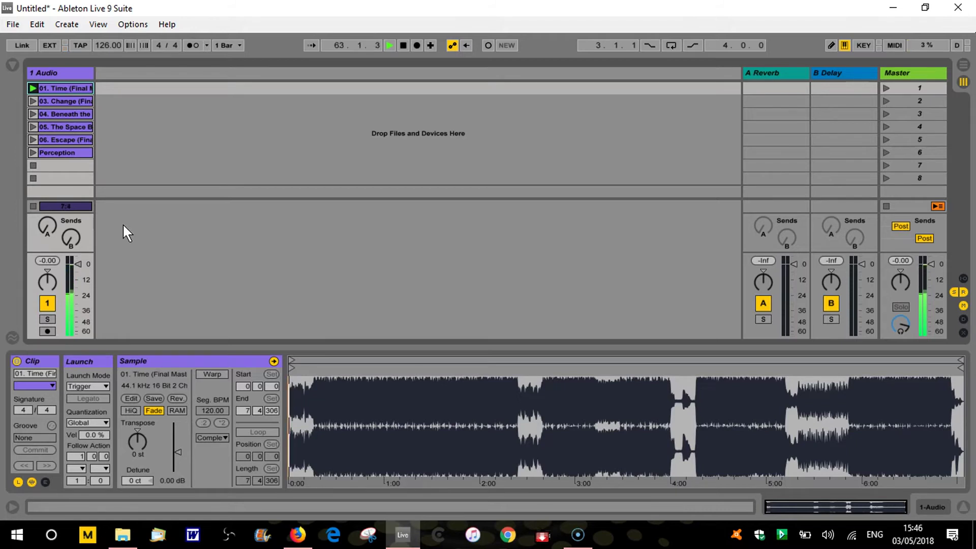
key(Down)
key(Down)
key(Down)
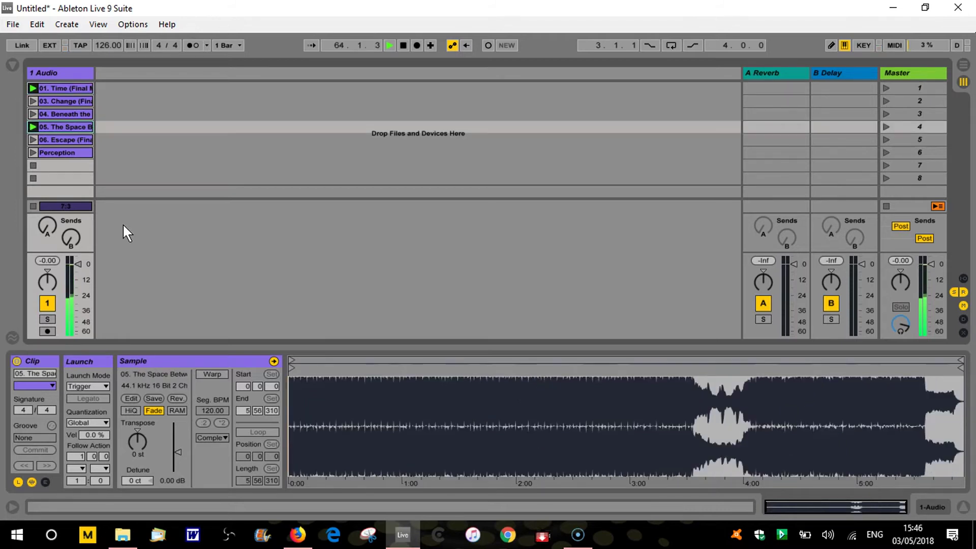
key(Return)
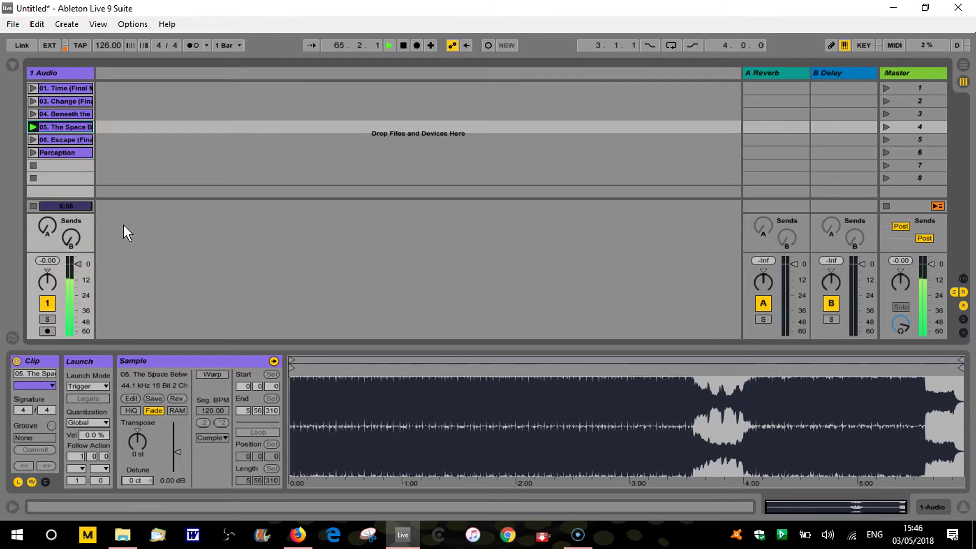
Step: Launch the 06. Escape and Perception clips in turn, return to 06. Escape, and stop the track's playback
key(Down)
key(Return)
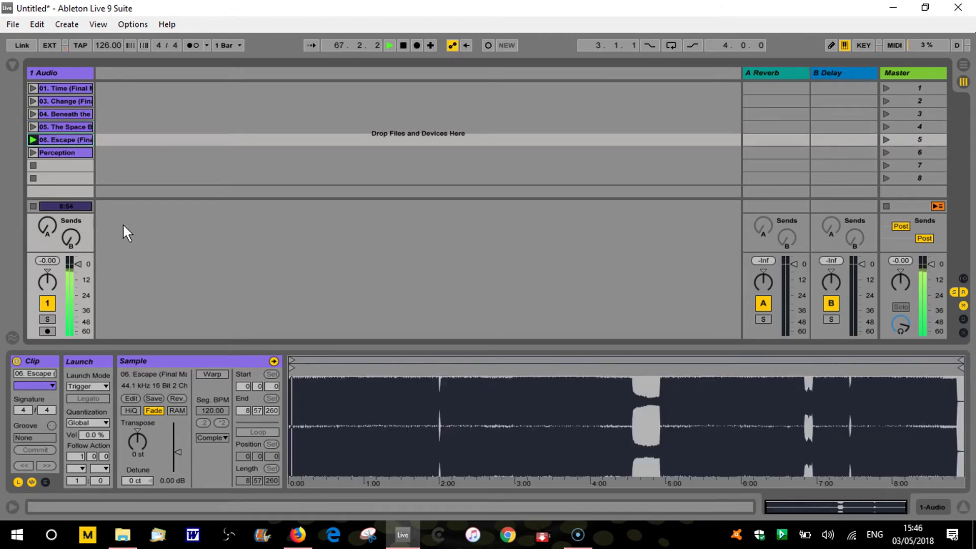
key(Down)
key(Return)
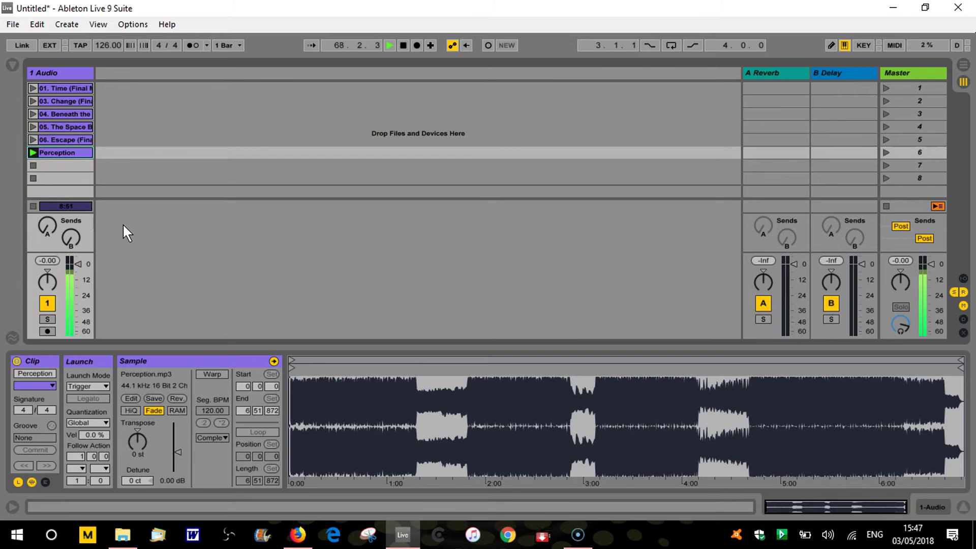
key(Up)
key(Return)
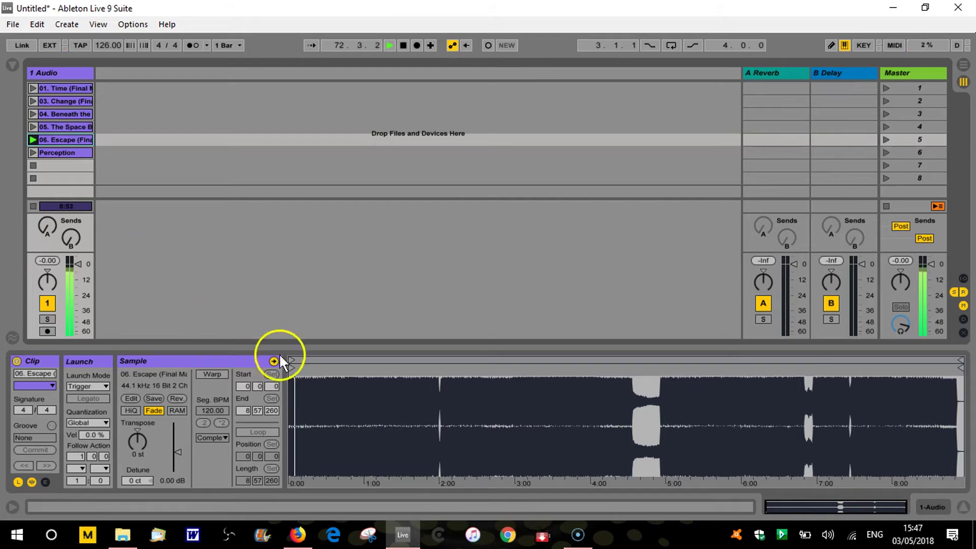
drag(305, 370, 303, 373)
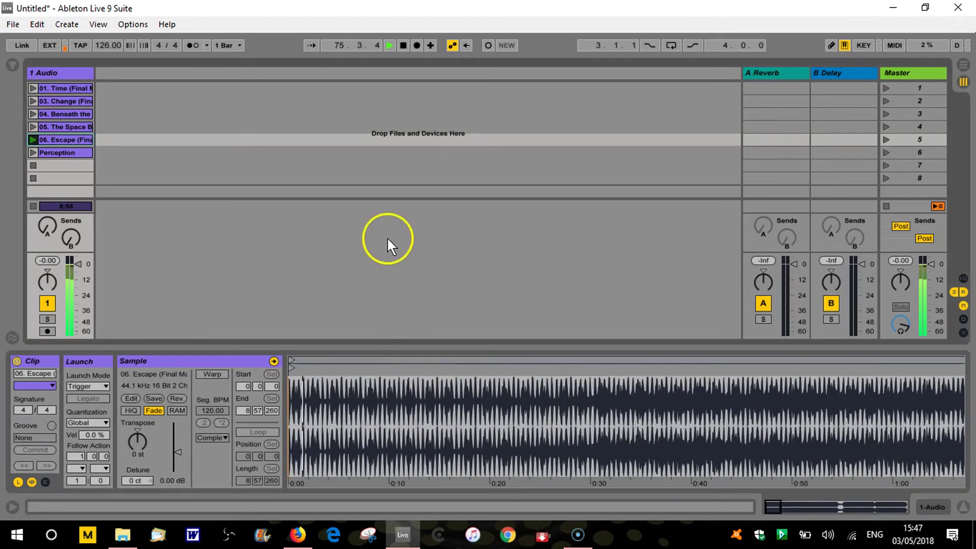
click(33, 166)
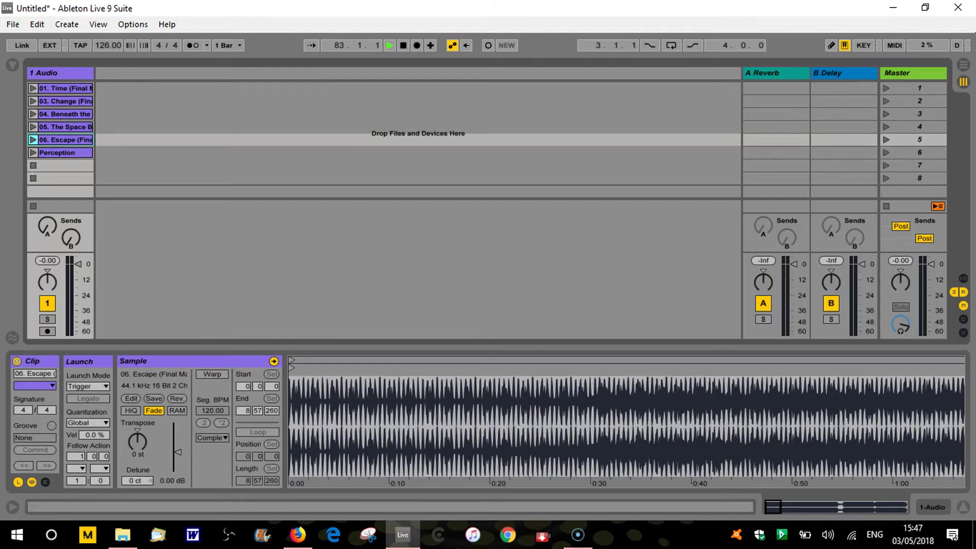
Step: Set the launch mode of the 01. Time clip to Gate
click(69, 87)
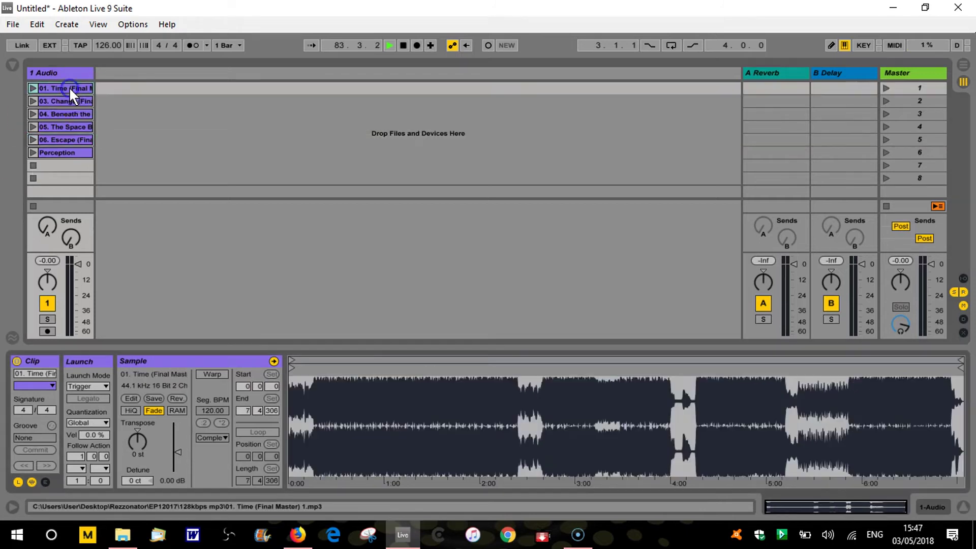
click(105, 388)
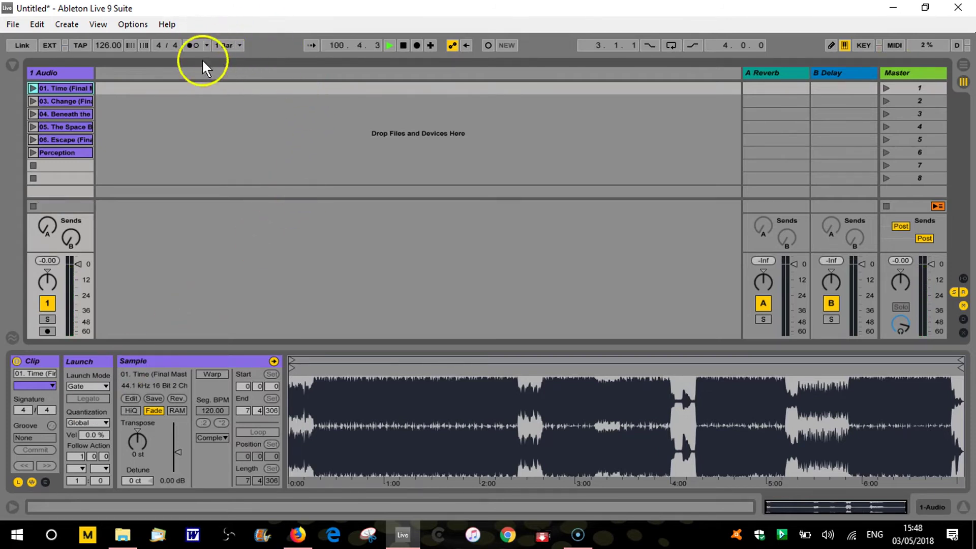
Step: Try global quantization at None and 4 Bars with the 01. Time clip, and set it back to 1 Bar
click(237, 44)
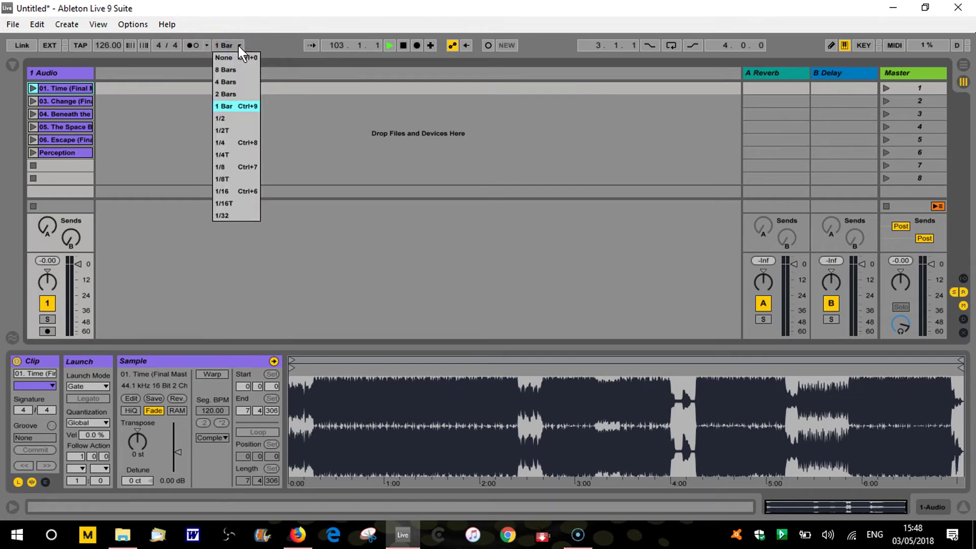
click(234, 57)
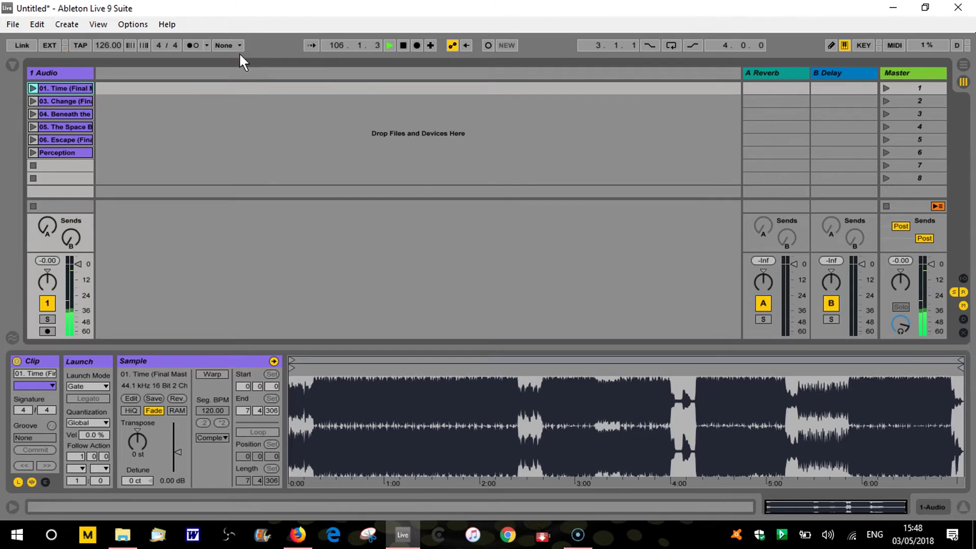
click(237, 46)
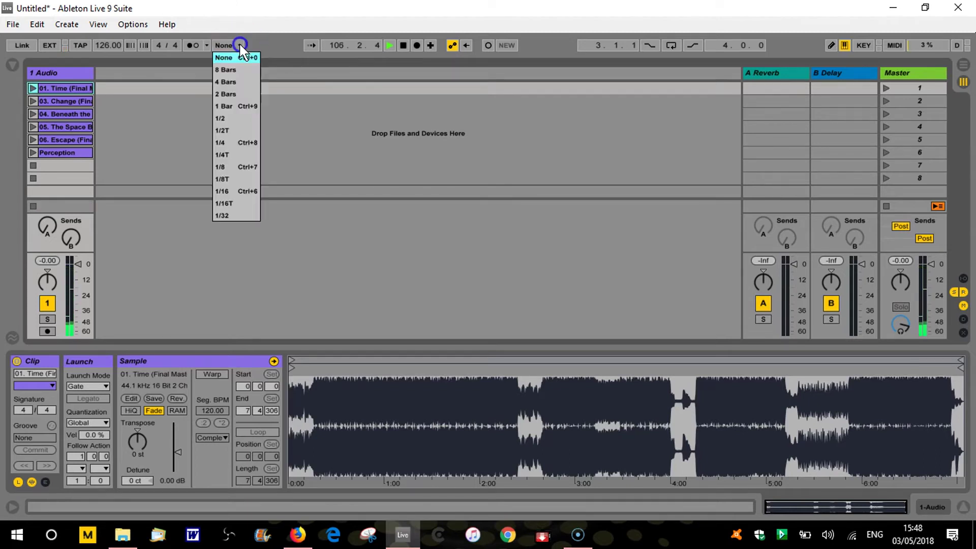
click(239, 81)
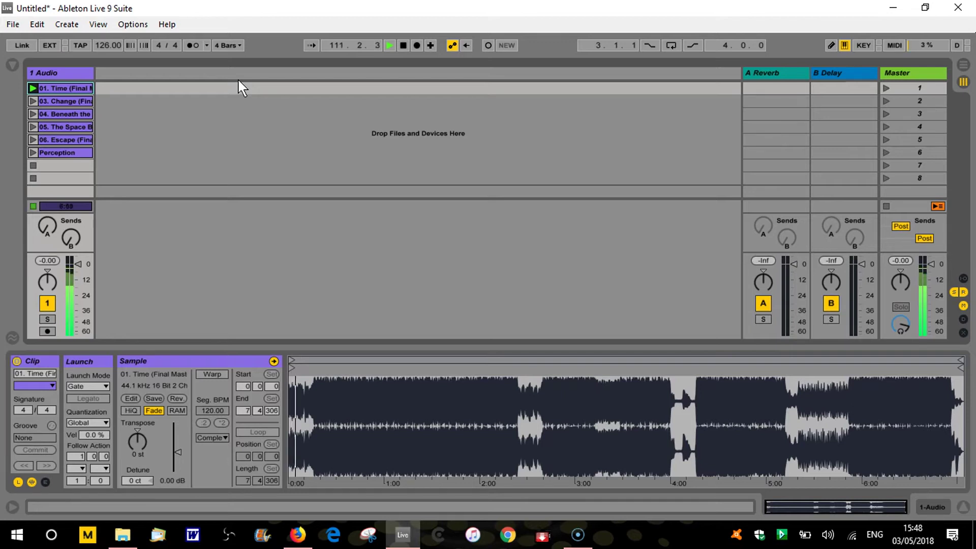
click(34, 165)
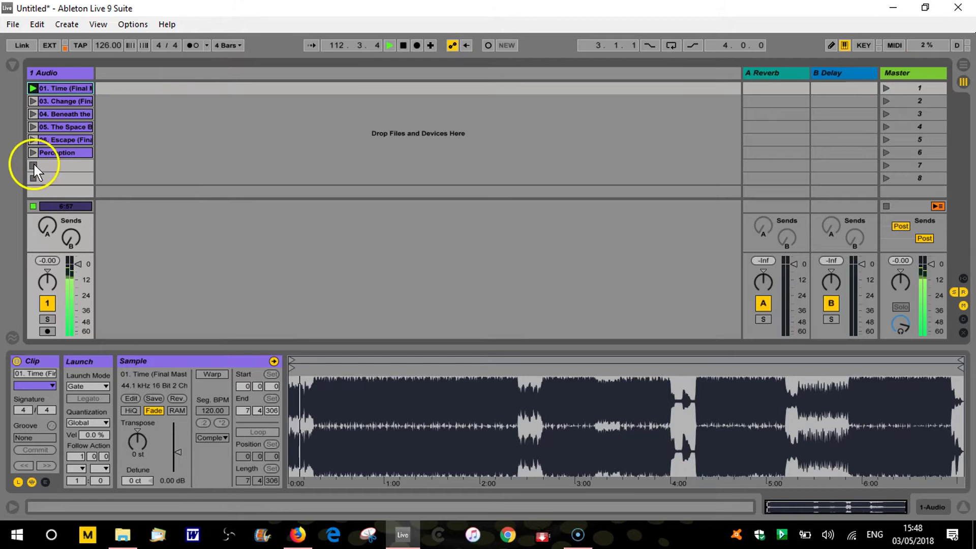
click(237, 45)
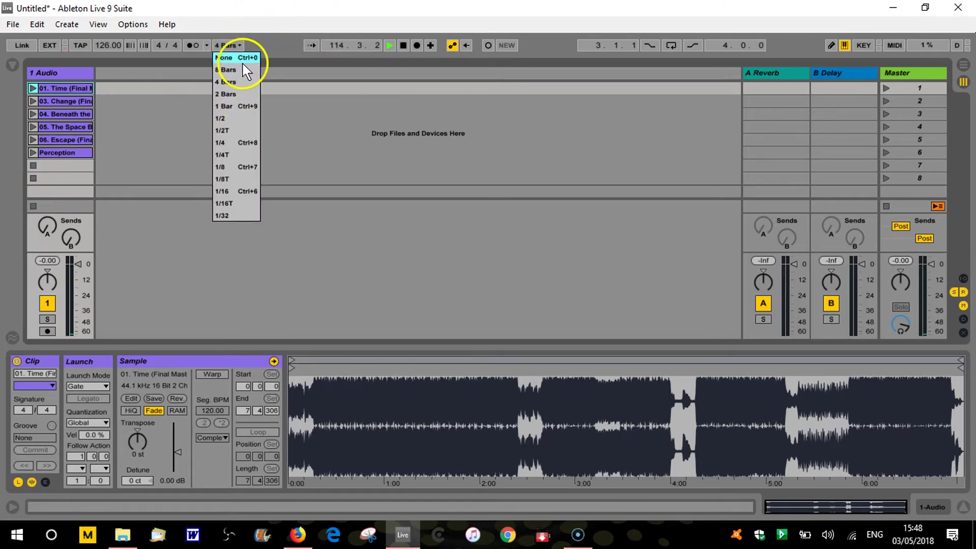
click(243, 106)
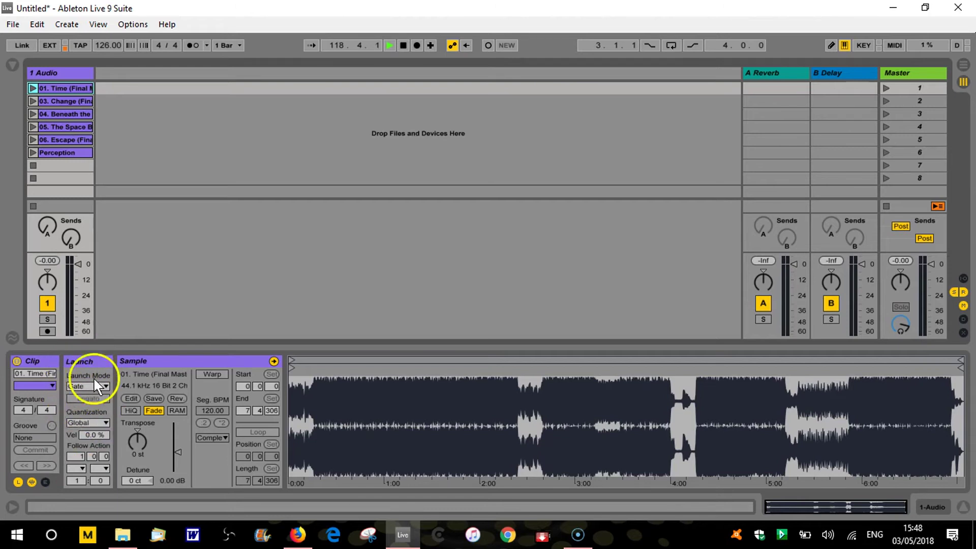
Step: Set the 01. Time clip's own launch quantization to None and test launching it in Gate mode
click(75, 100)
click(74, 87)
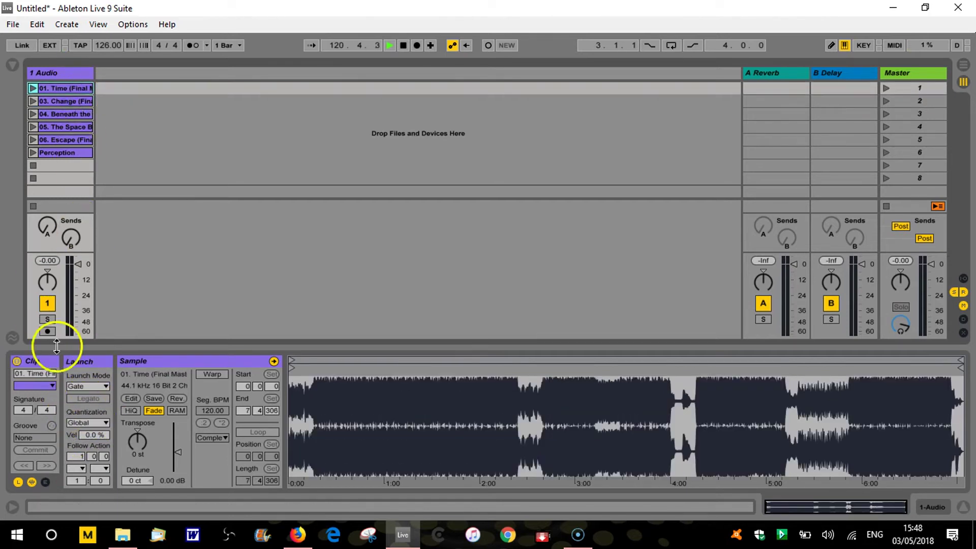
click(104, 425)
drag(103, 421, 86, 273)
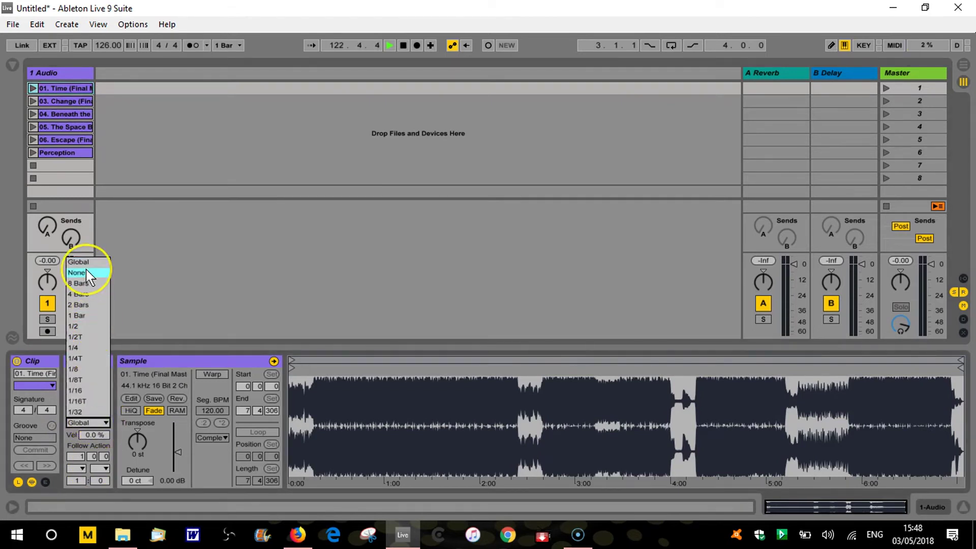
click(87, 272)
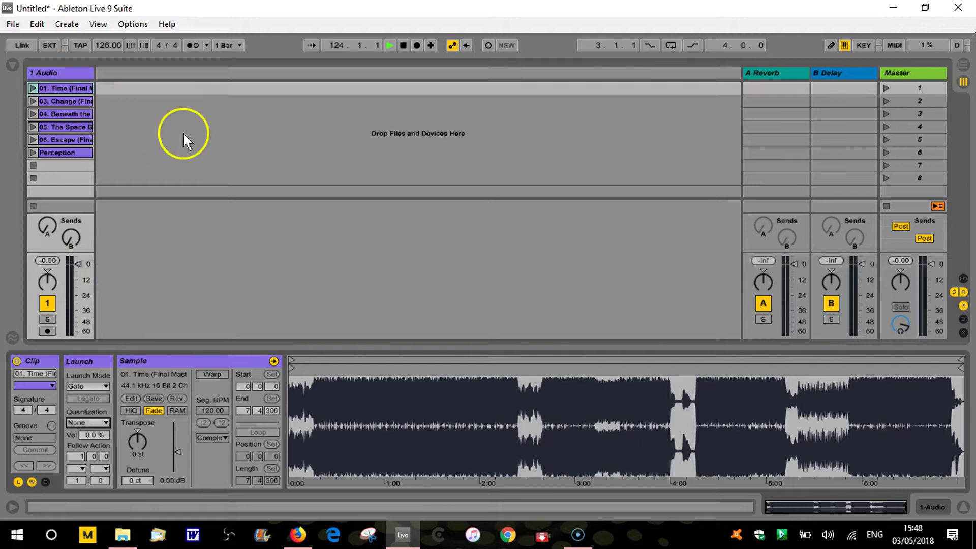
click(32, 88)
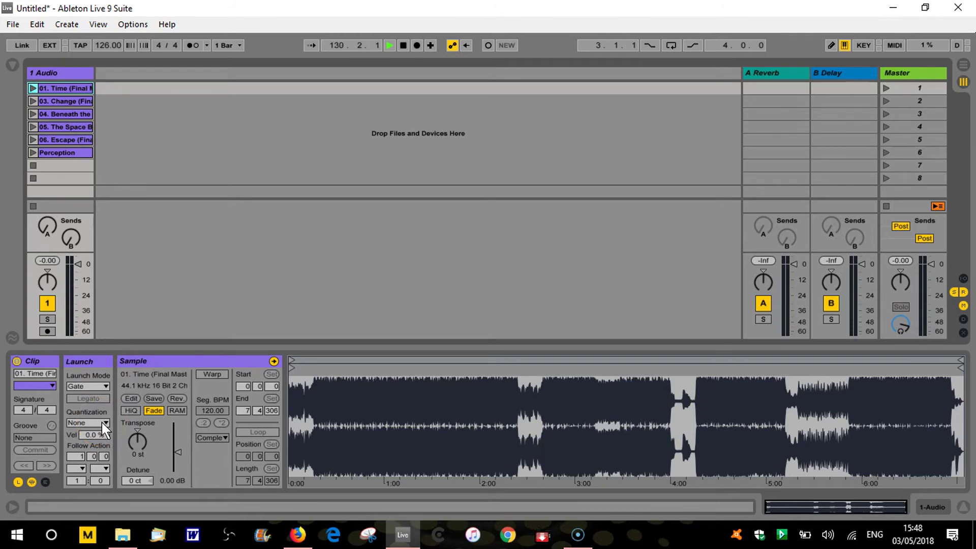
key(Return)
Step: Set the launch mode of the 03. Change clip to Toggle and launch it
click(70, 101)
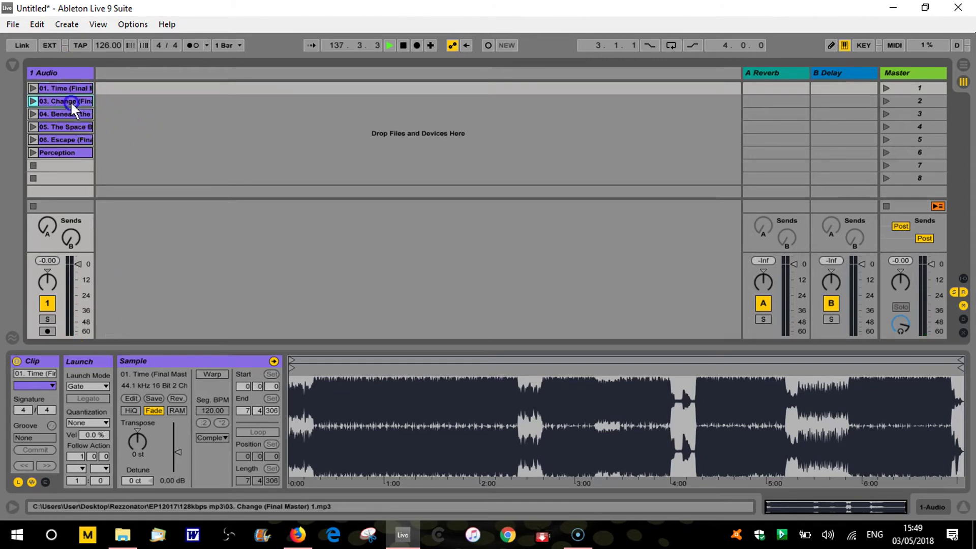
click(93, 273)
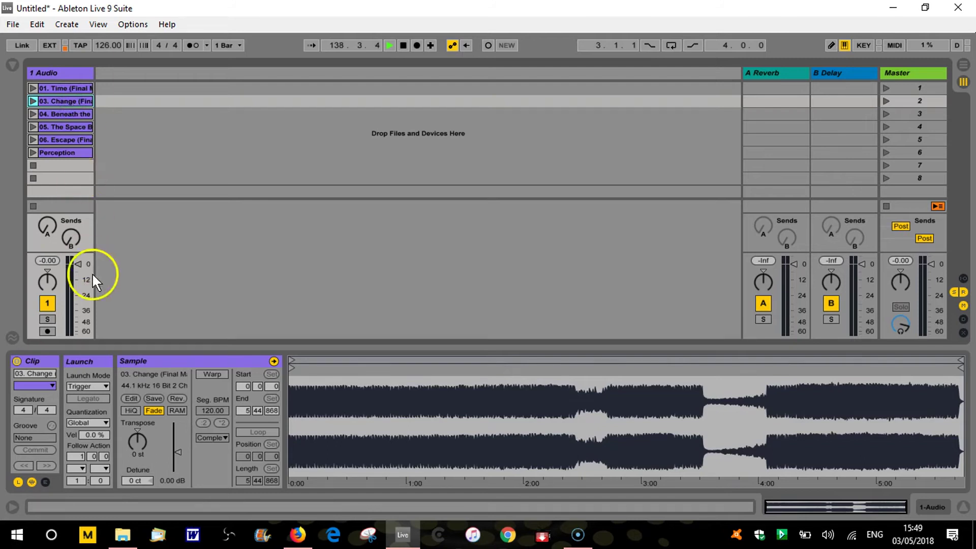
click(104, 386)
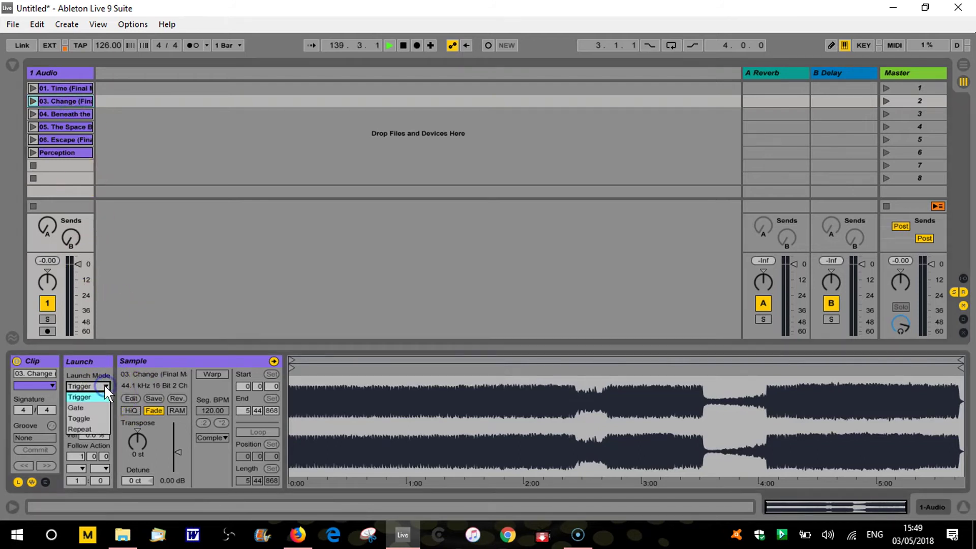
click(97, 416)
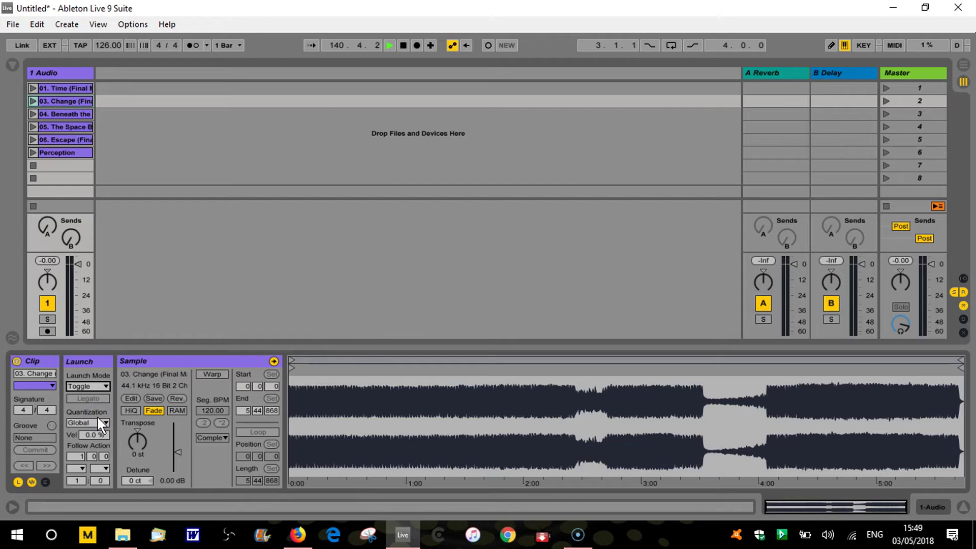
click(87, 291)
key(Return)
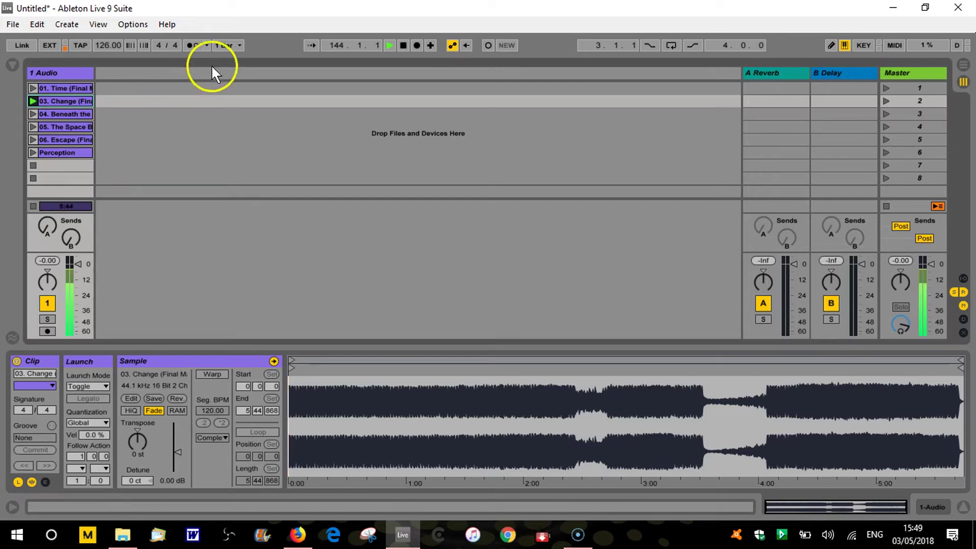
Step: Set the 03. Change clip's launch quantization to None and test launching and stopping it in Toggle mode
click(106, 420)
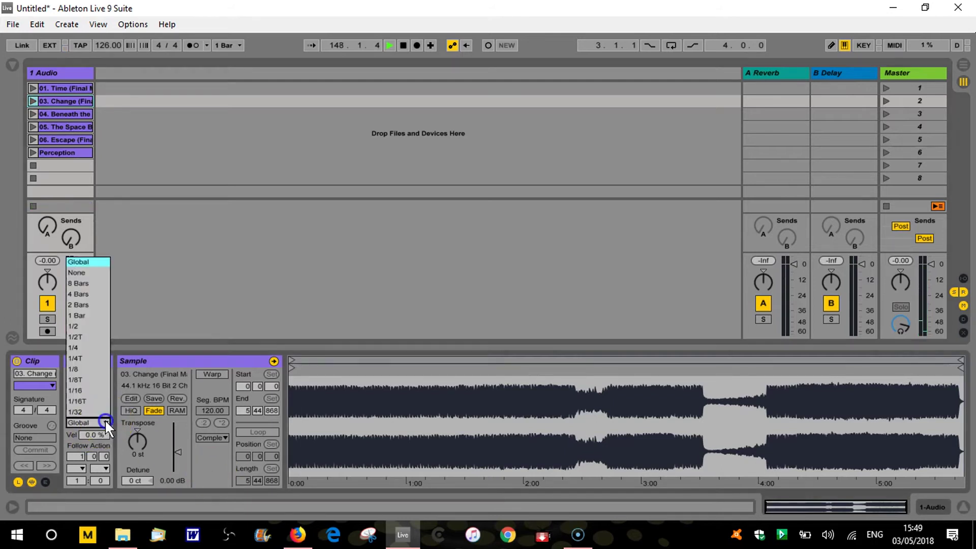
click(101, 284)
key(Return)
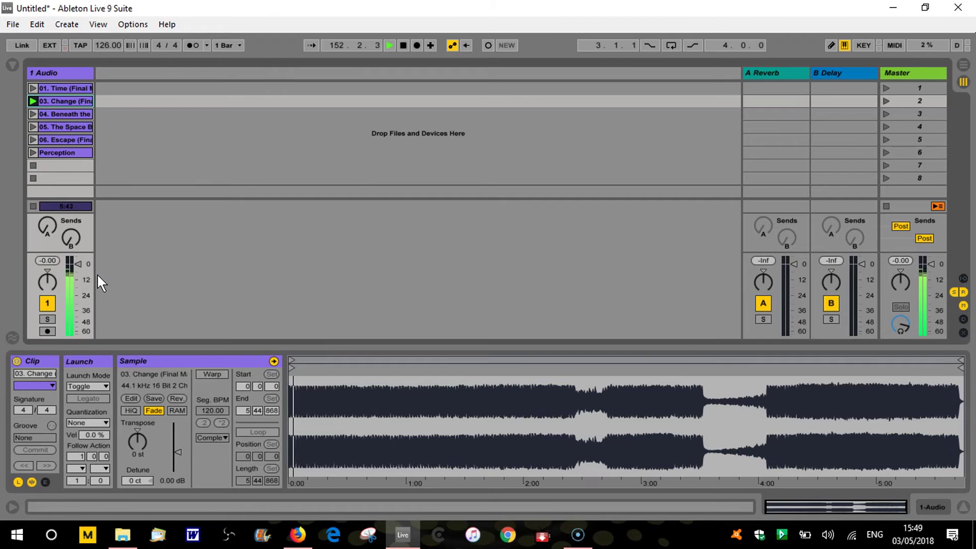
key(Return)
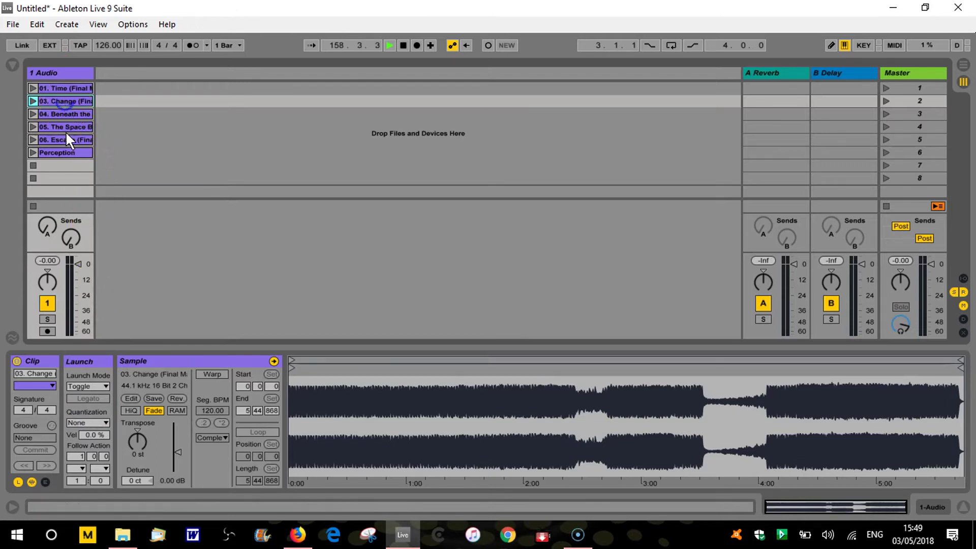
Step: Set the launch mode of the 03. Change clip to Repeat, test launching it, and stop playback
click(105, 387)
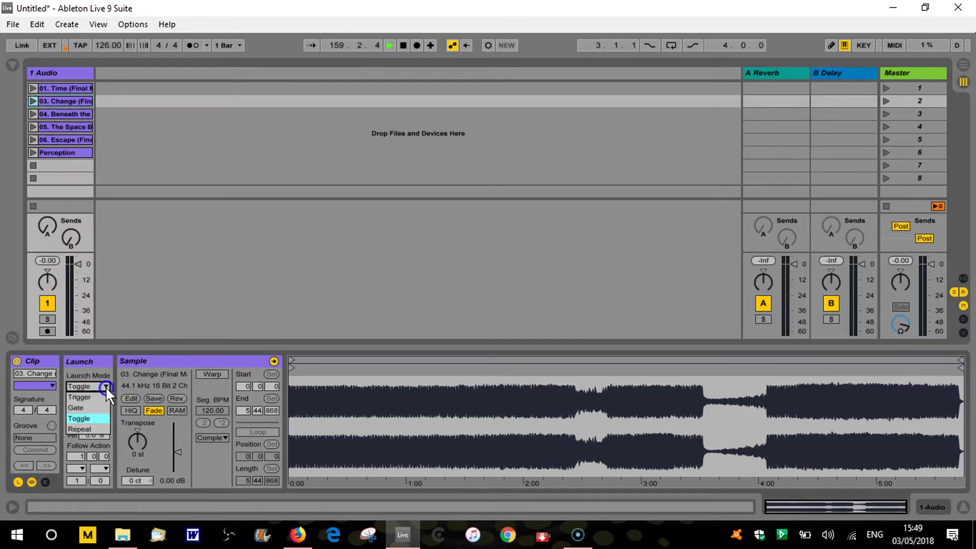
click(92, 429)
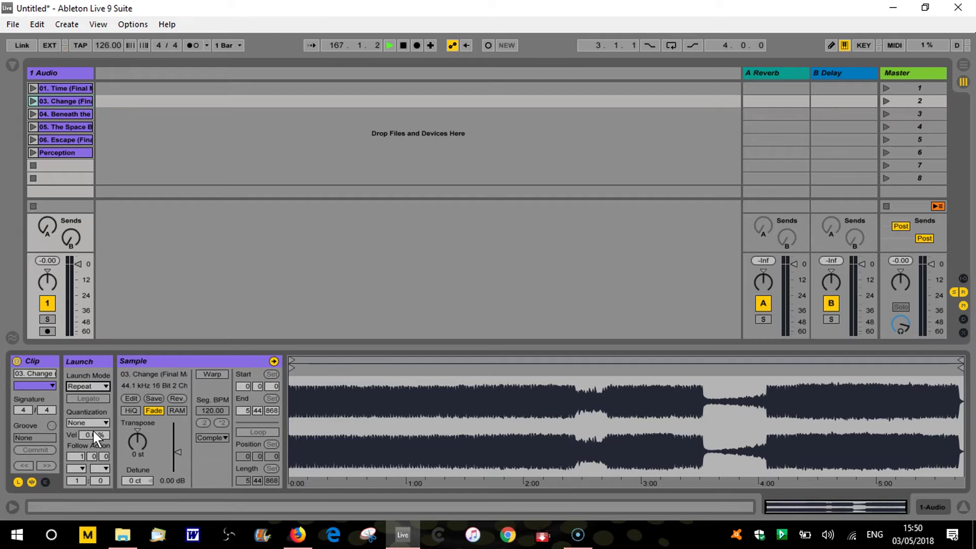
click(72, 98)
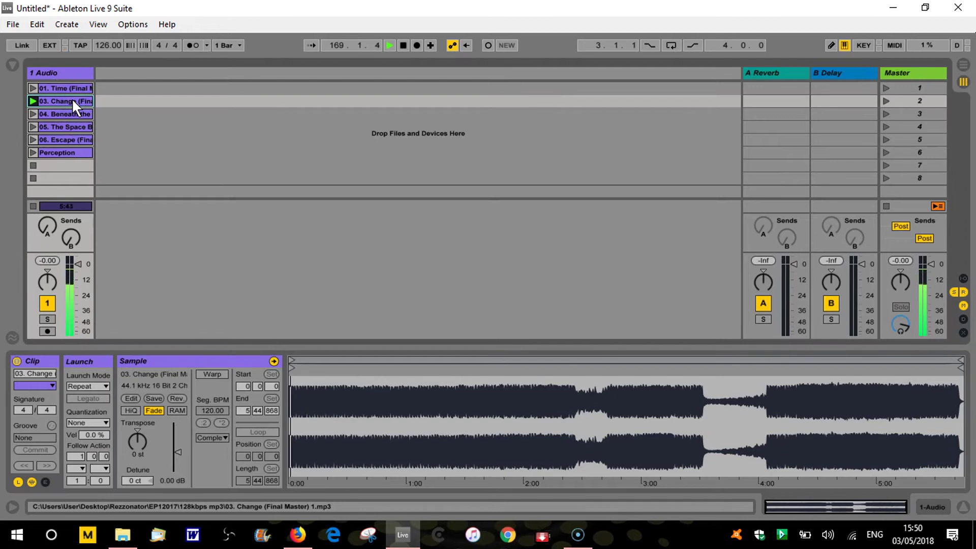
click(297, 367)
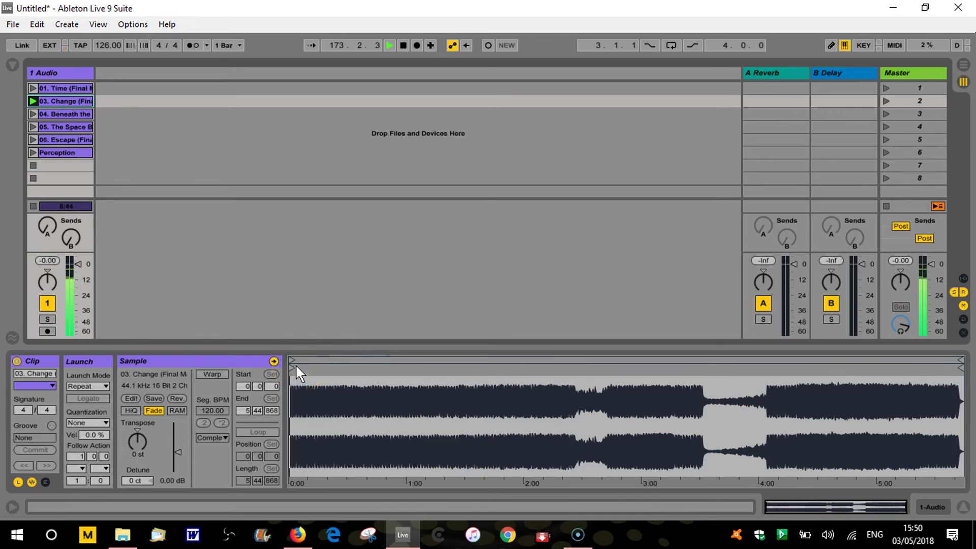
drag(303, 369, 319, 371)
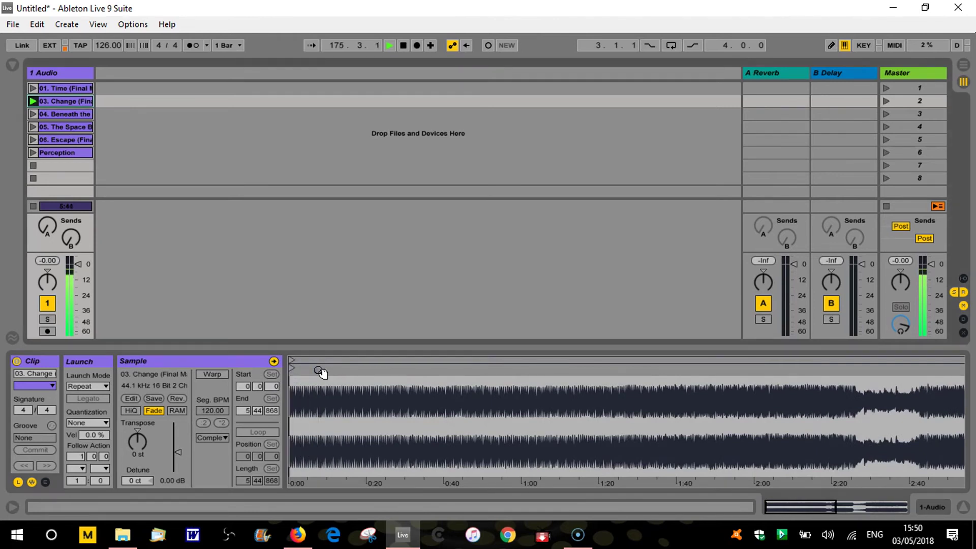
click(410, 44)
Step: Set the 03. Change clip's launch quantization to Global and test launching it in Repeat mode
click(101, 436)
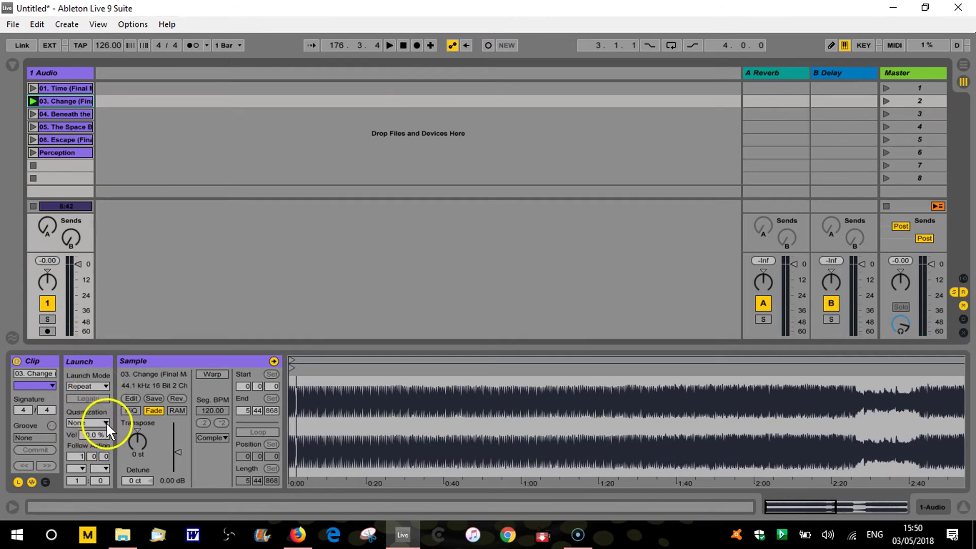
click(106, 422)
click(97, 262)
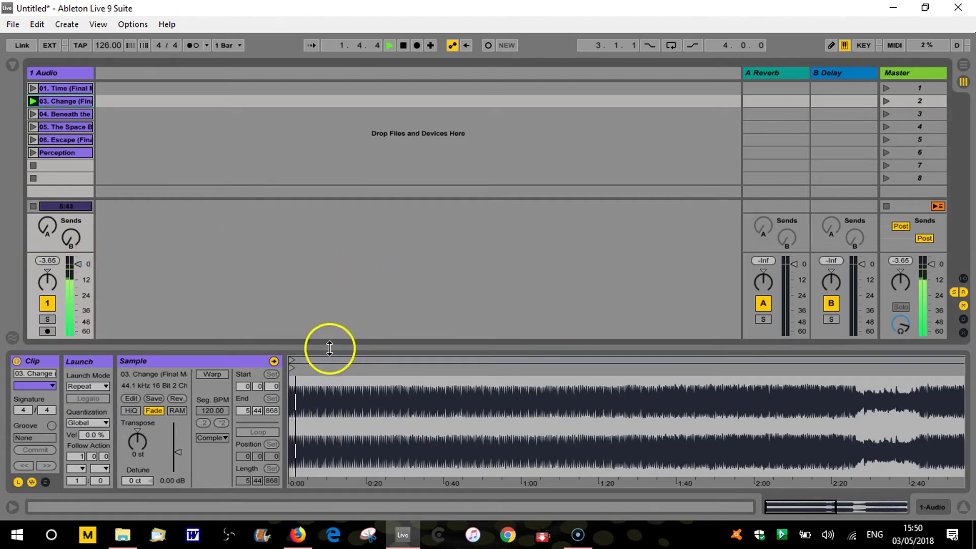
drag(309, 375, 306, 372)
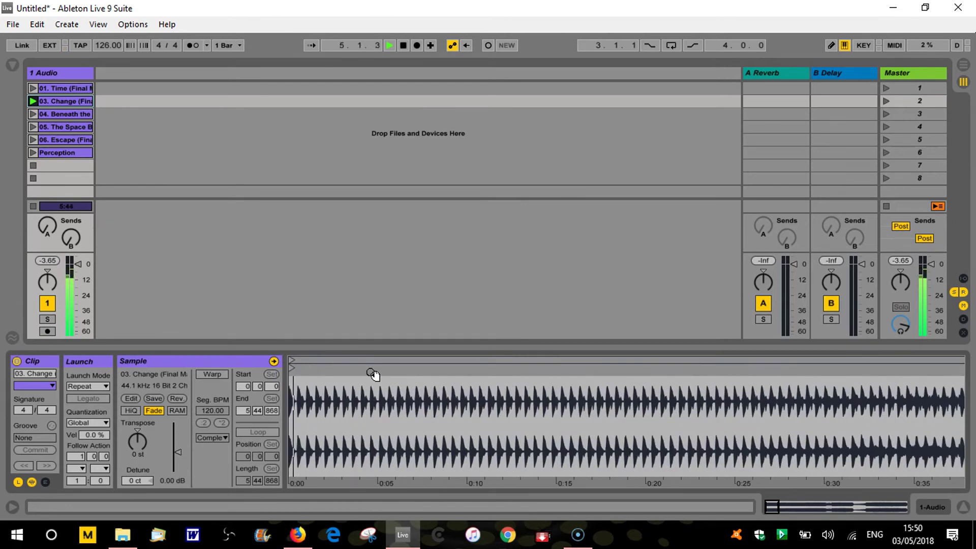
click(442, 246)
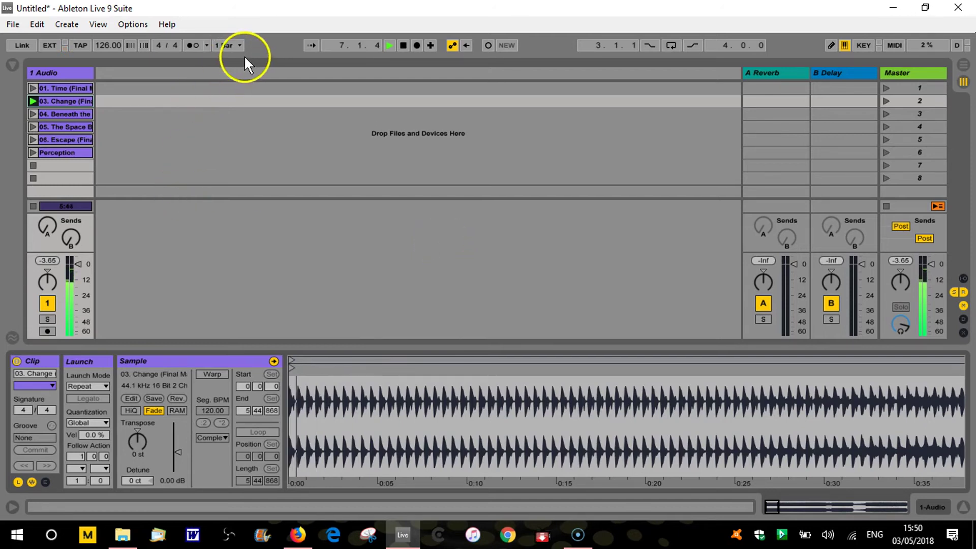
Step: Try the 03. Change clip in Repeat mode with launch quantization at 1/8, 1 Bar and 1/8T
click(104, 422)
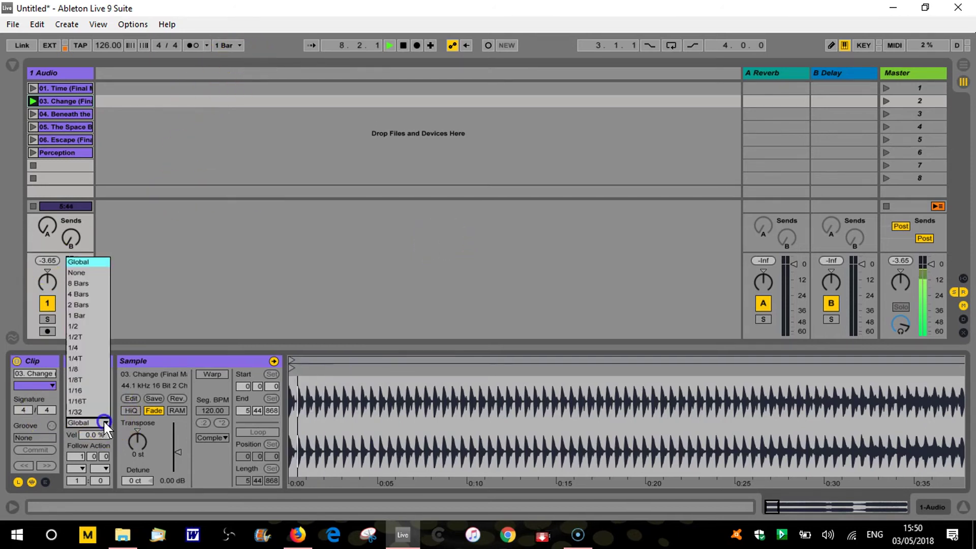
click(92, 370)
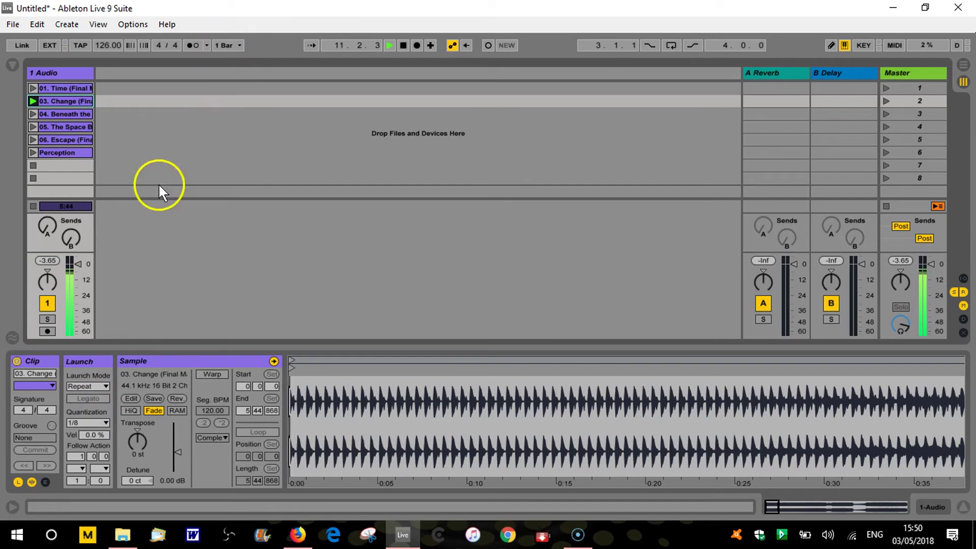
click(105, 422)
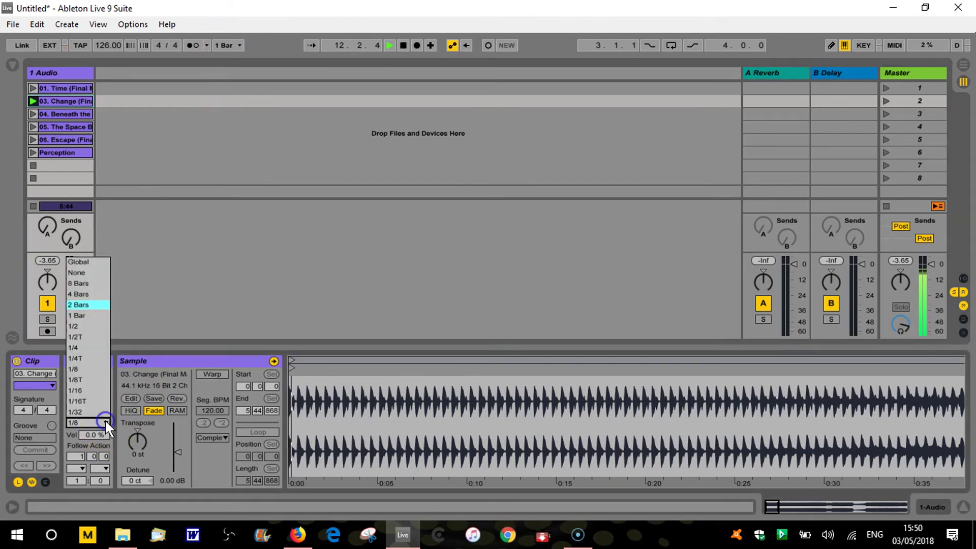
click(95, 317)
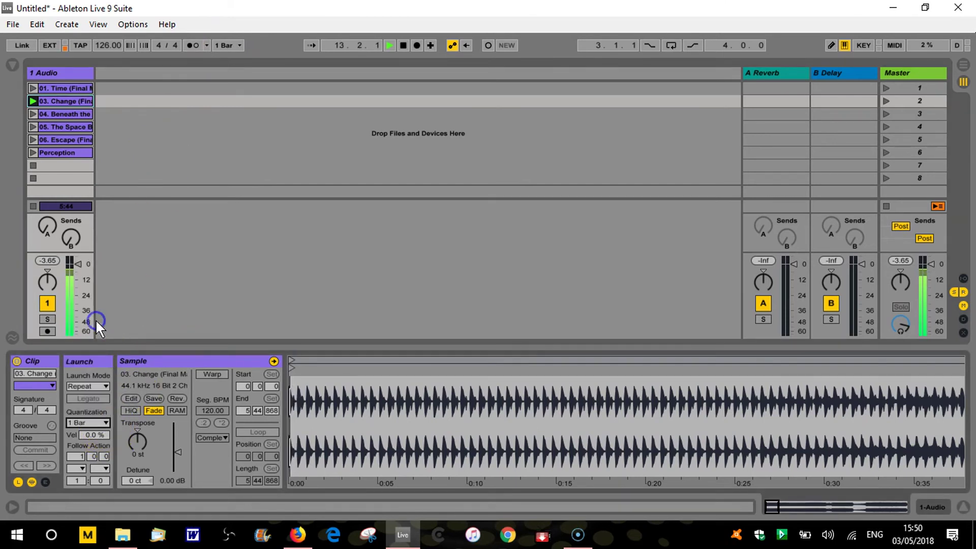
click(106, 422)
click(91, 374)
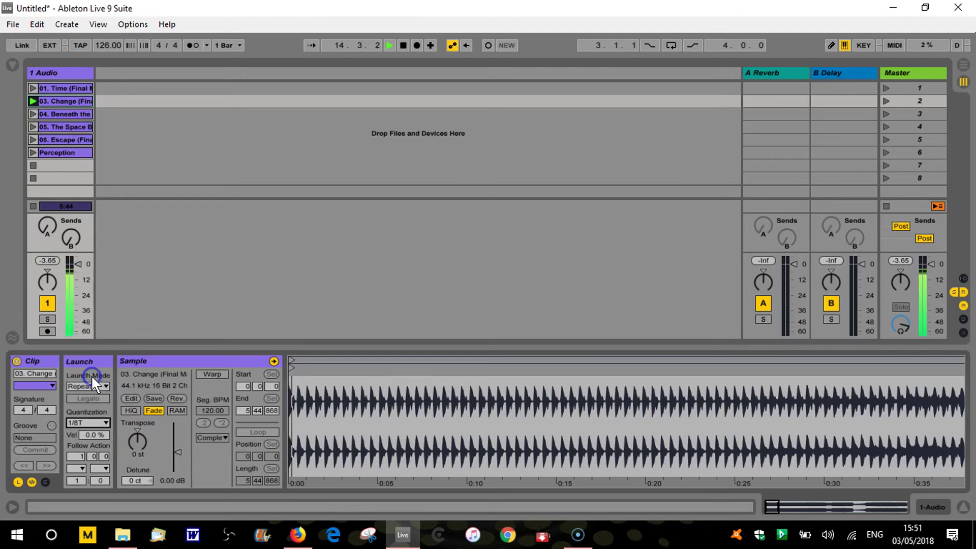
Step: Try the 03. Change clip's launch quantization at 1/32 and set it back to 1/8
click(104, 422)
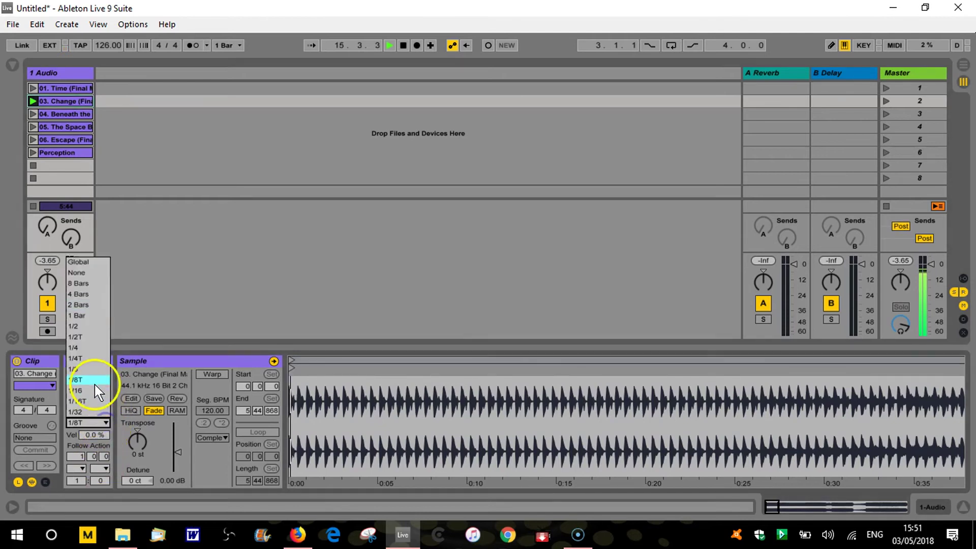
click(95, 380)
click(103, 422)
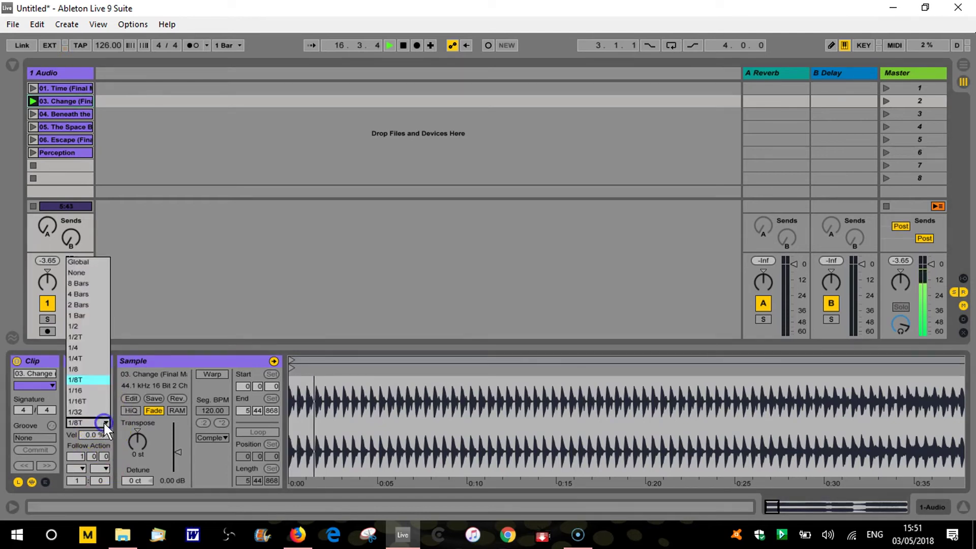
click(96, 410)
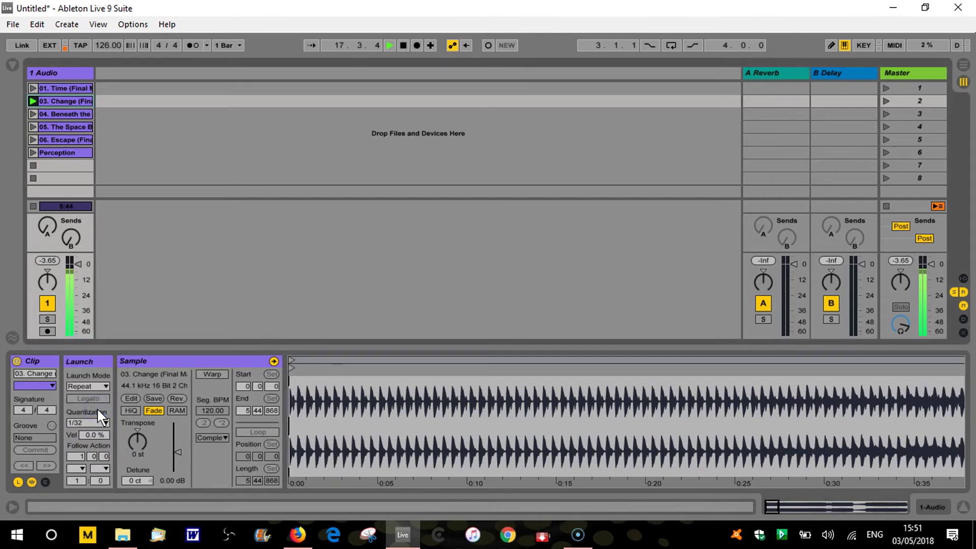
click(101, 414)
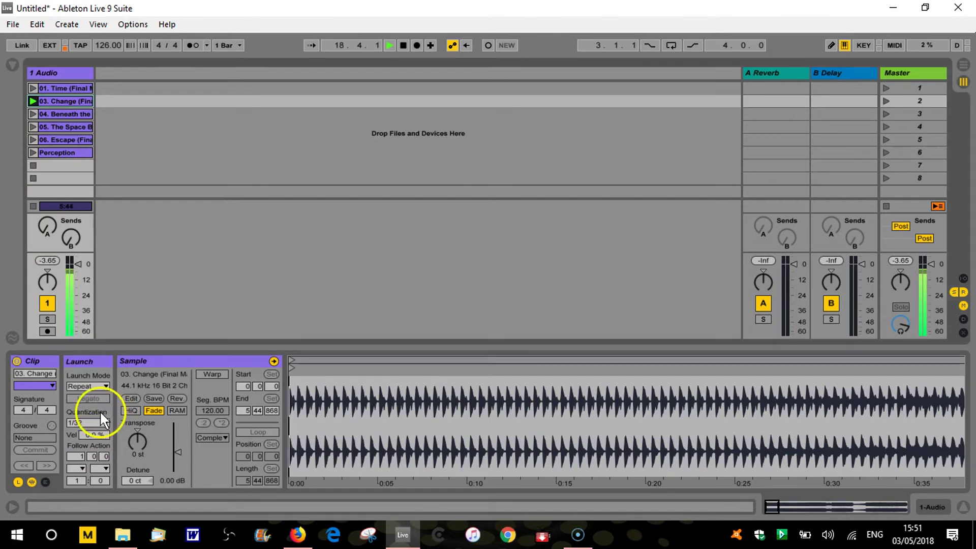
click(99, 411)
click(99, 368)
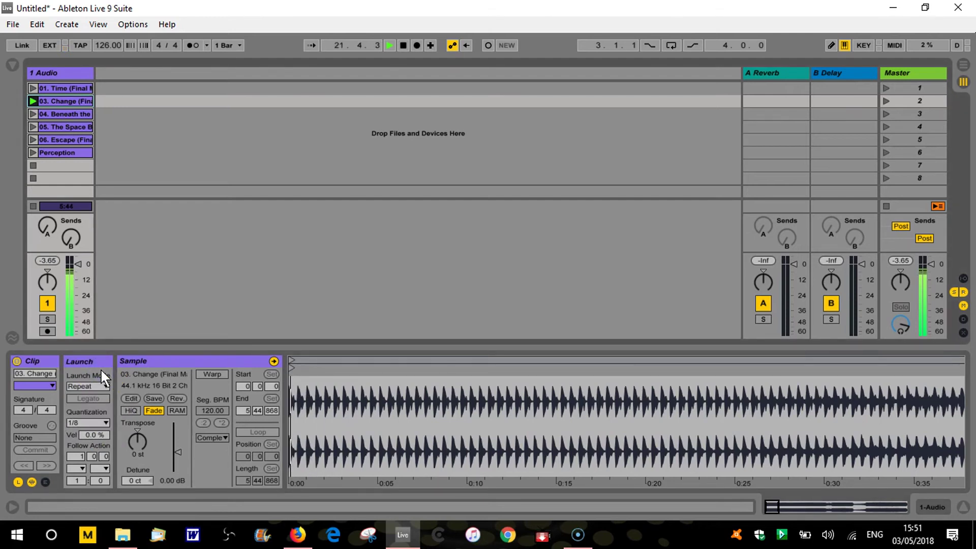
Step: Stop playback and compare the launch settings of the 04. Beneath and 03. Change clips
click(66, 100)
click(404, 46)
click(68, 114)
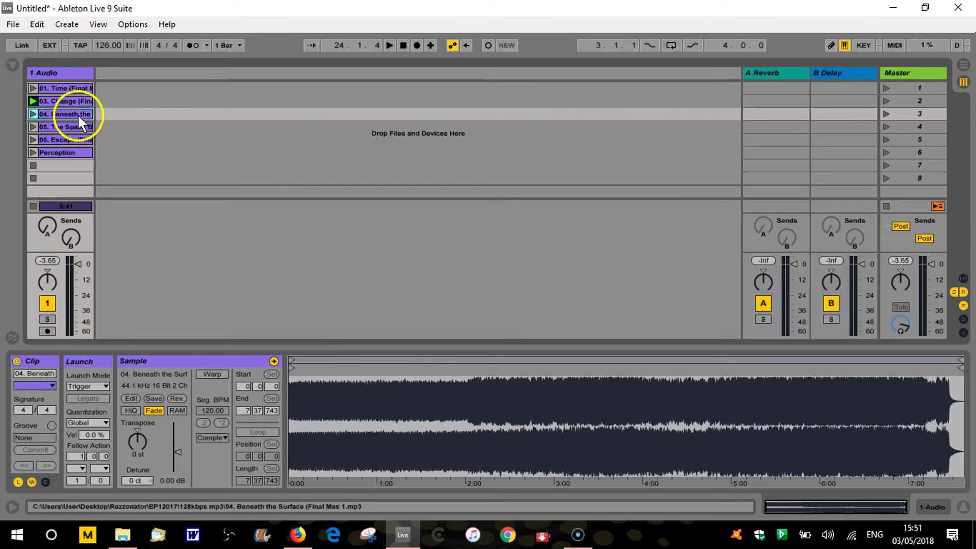
click(71, 100)
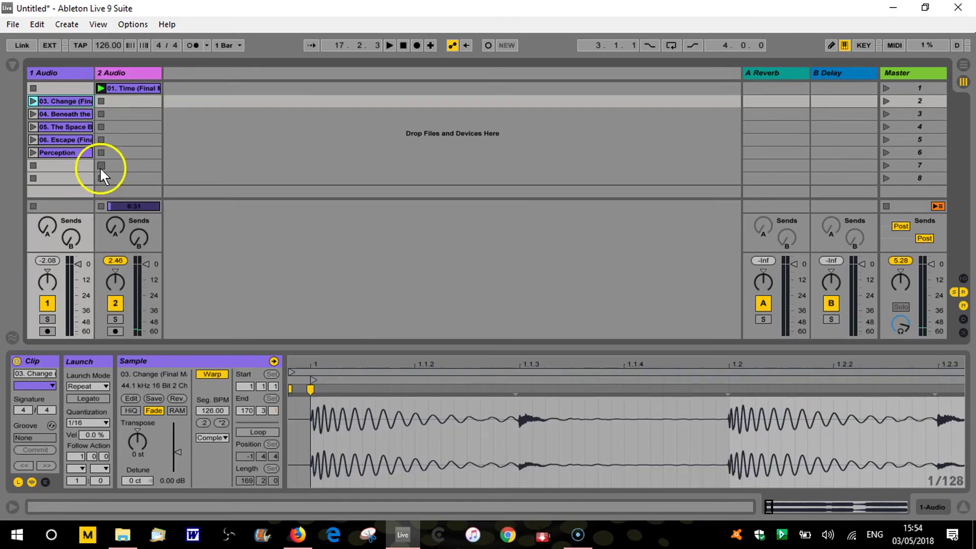
Step: Stop the clip on the 2 Audio track, then test the 03. Change clip in Repeat mode and stop it
click(100, 167)
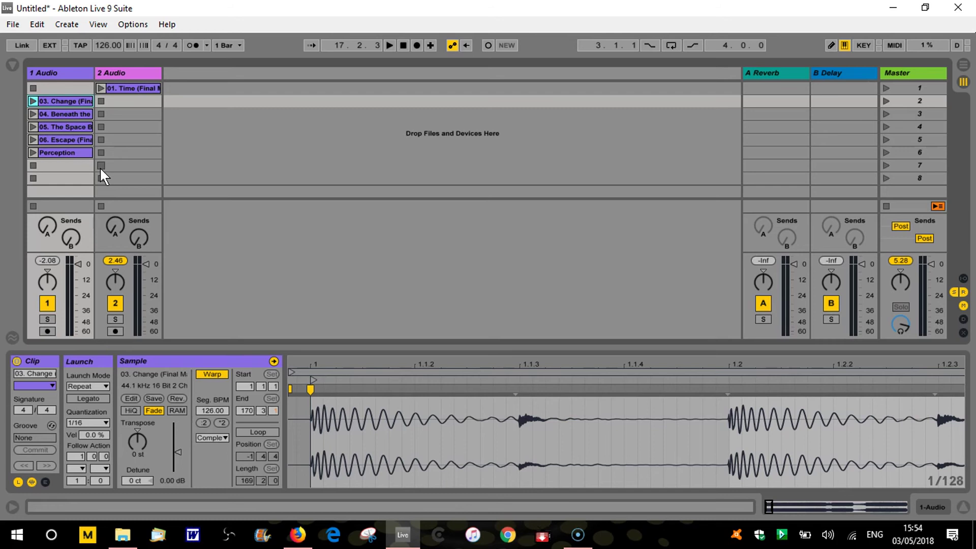
click(122, 89)
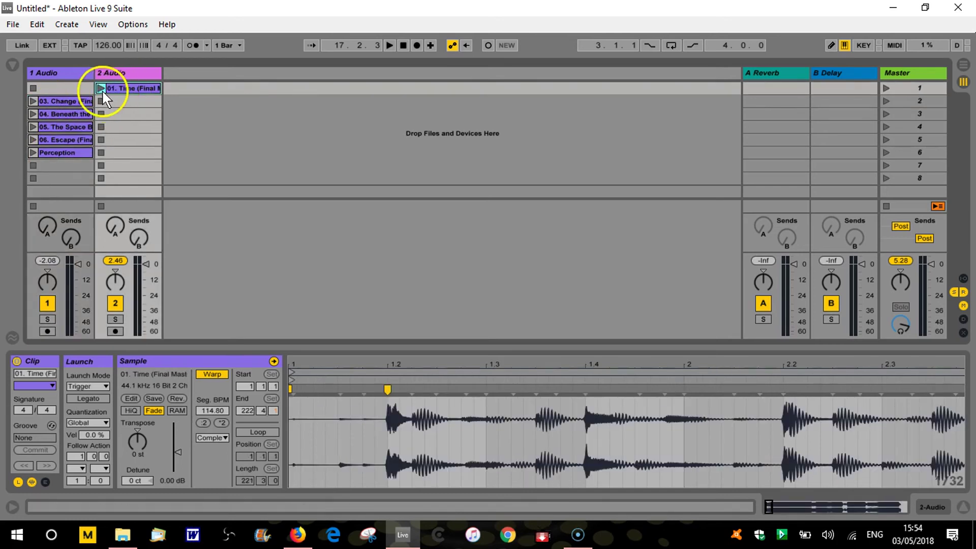
click(41, 103)
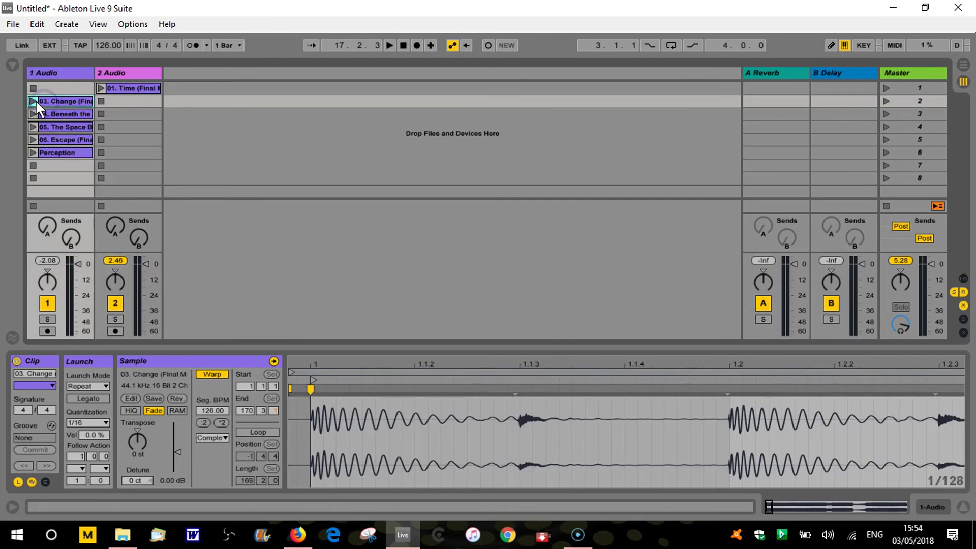
click(33, 101)
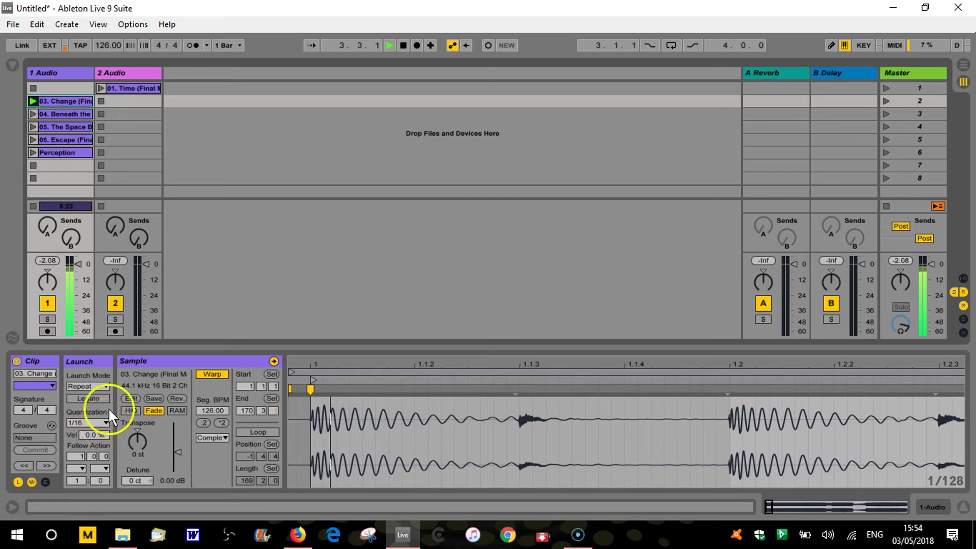
click(33, 165)
click(33, 165)
Step: Launch the 01. Time clip on 2 Audio, layer the repeating 03. Change clip over it, and stop playback
click(100, 89)
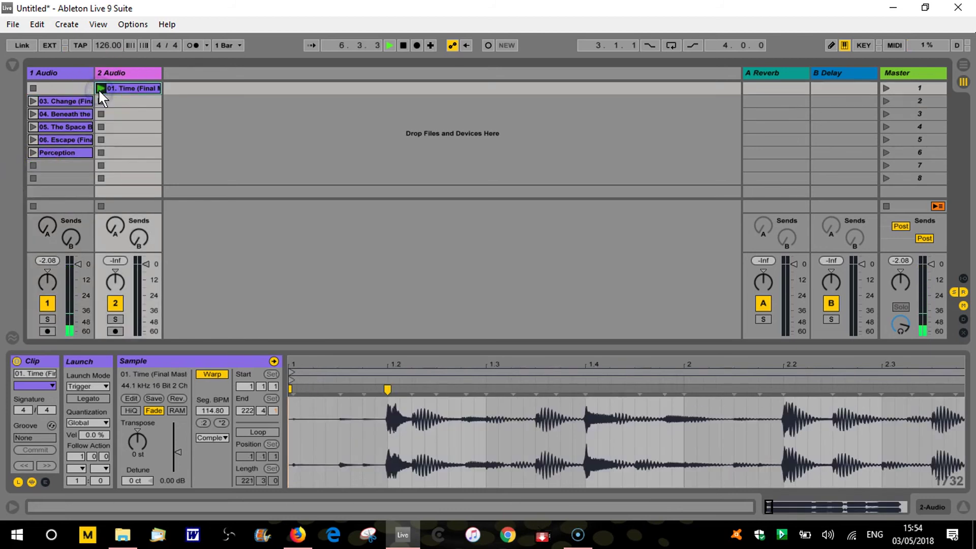
click(32, 101)
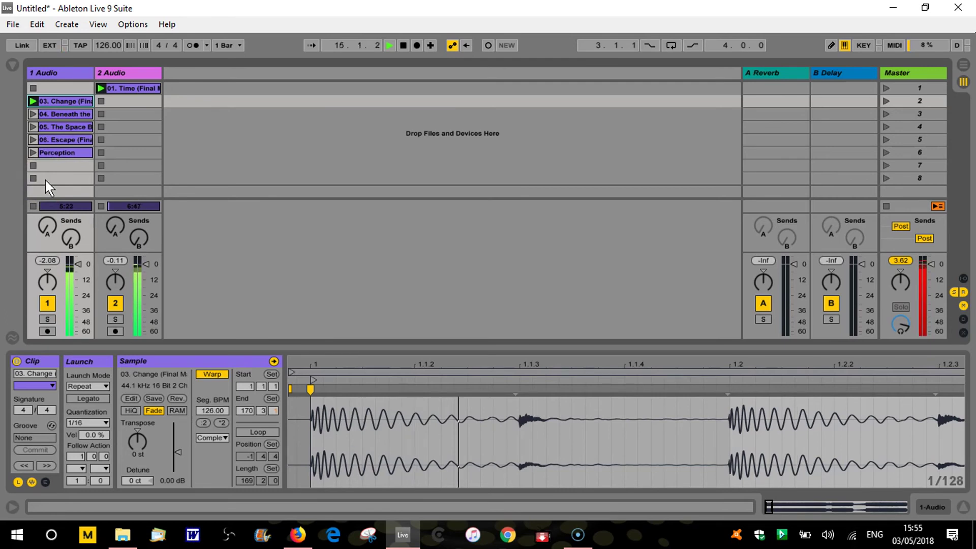
key(space)
click(68, 201)
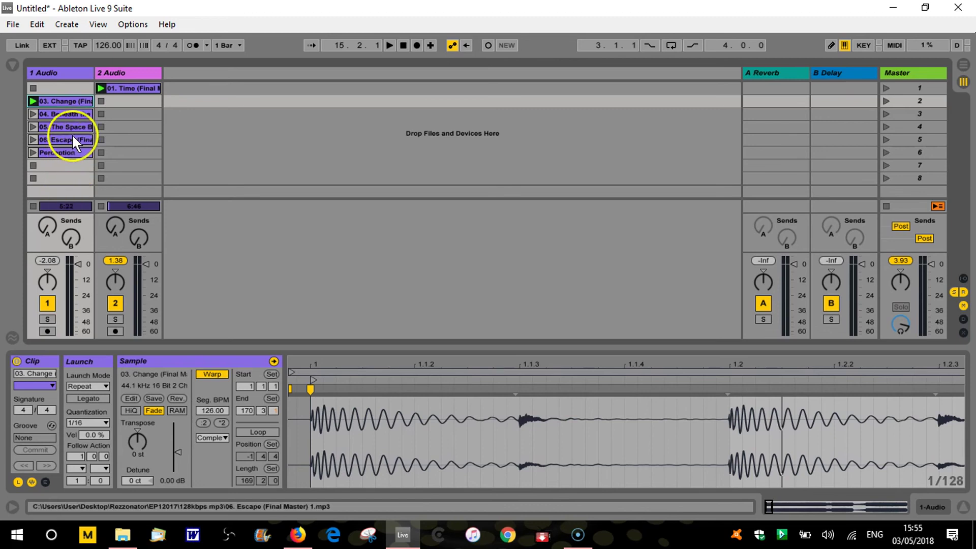
Step: Set the launch mode of all five clips on the 1 Audio track to Repeat and stop the clips on both tracks
click(59, 125)
click(57, 102)
click(59, 153)
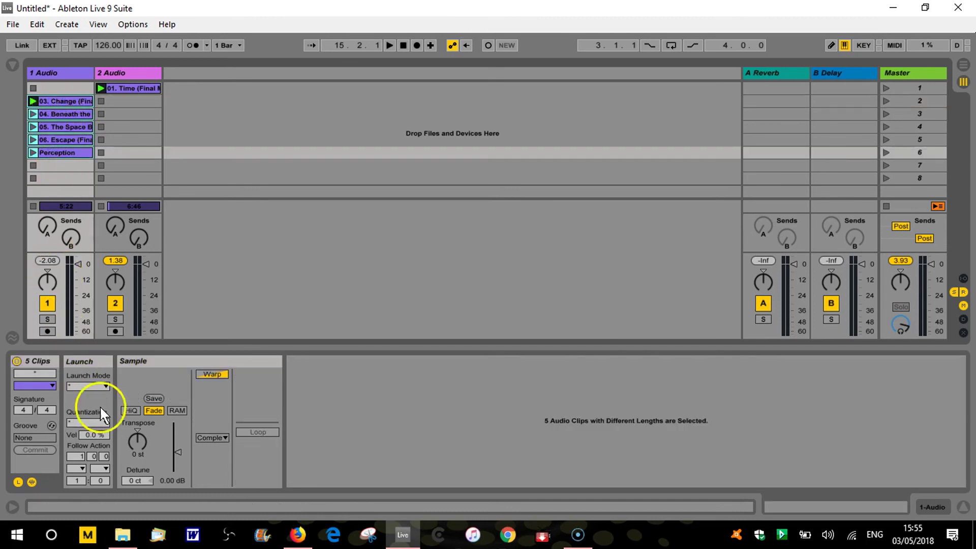
click(102, 385)
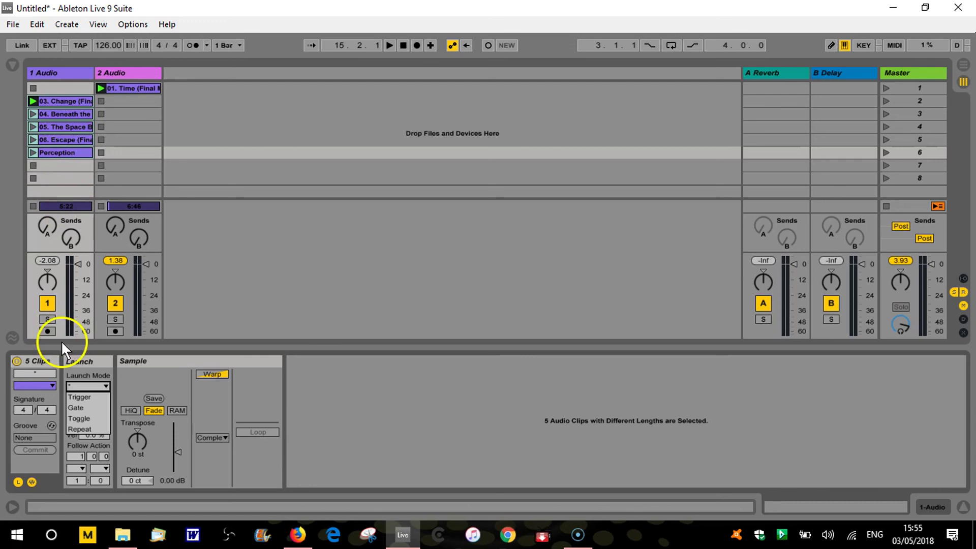
click(75, 430)
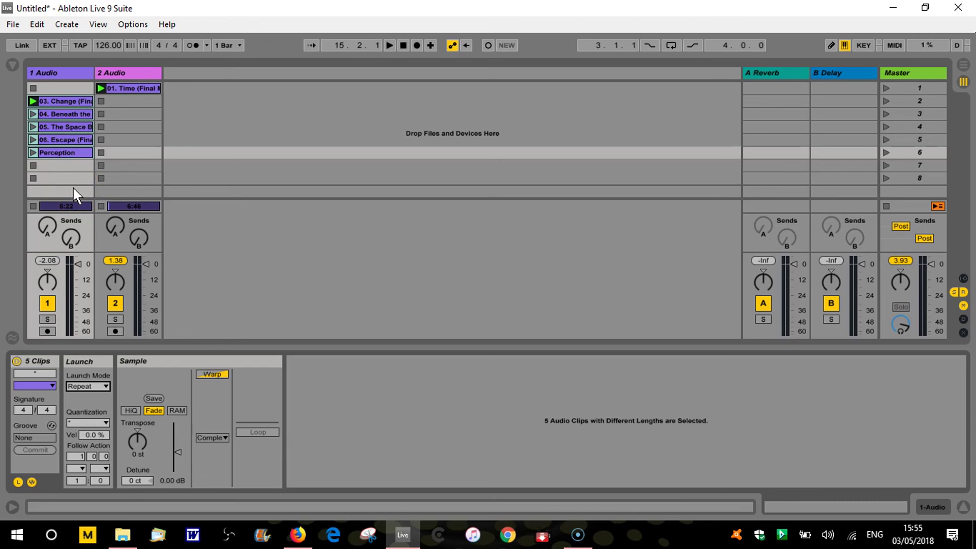
click(33, 165)
click(101, 164)
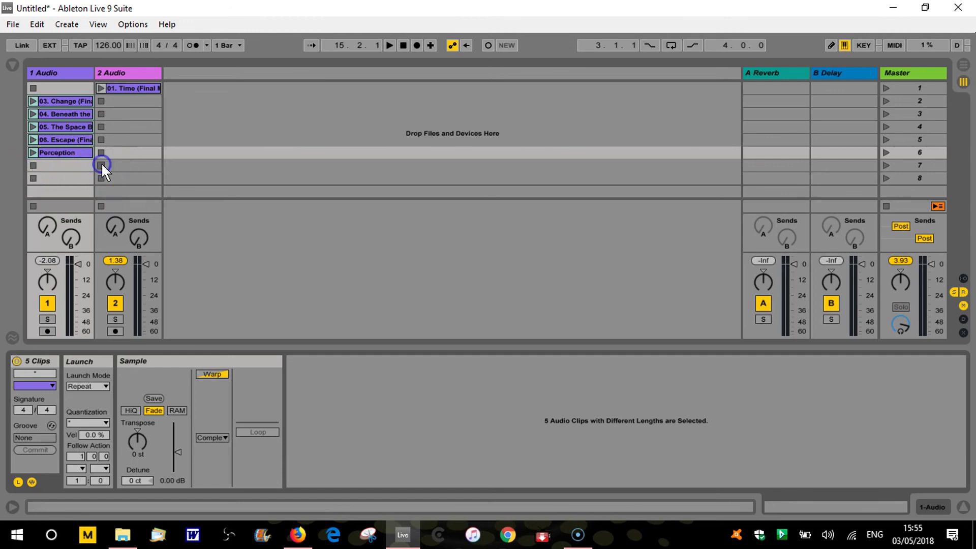